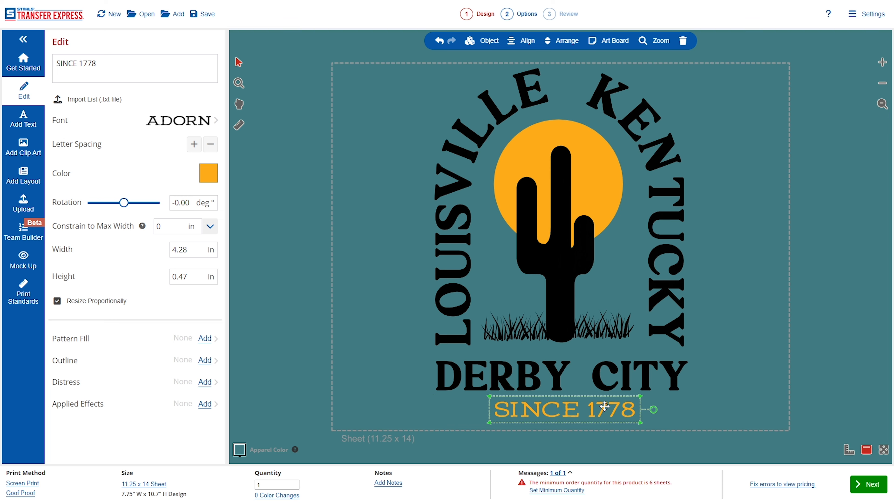
Load the Sun Salt Sand ready-made layout onto the sheet.
left_click(691, 410)
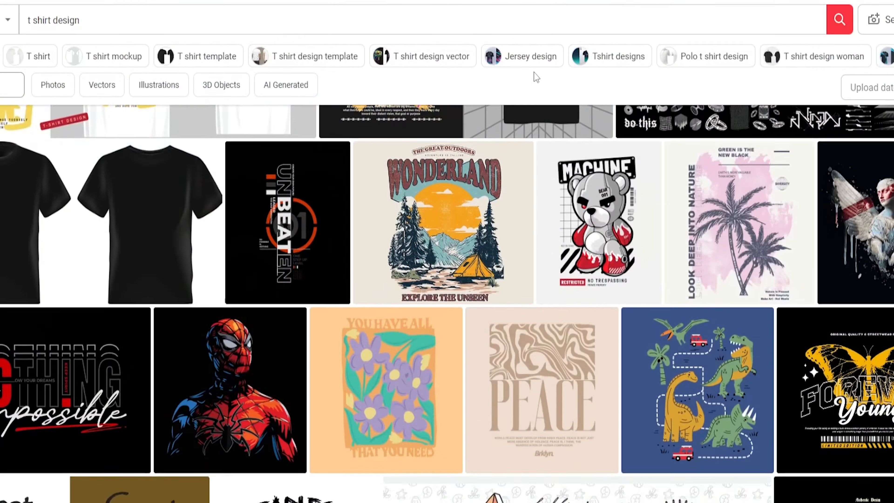
scroll(533, 72, "down", 10)
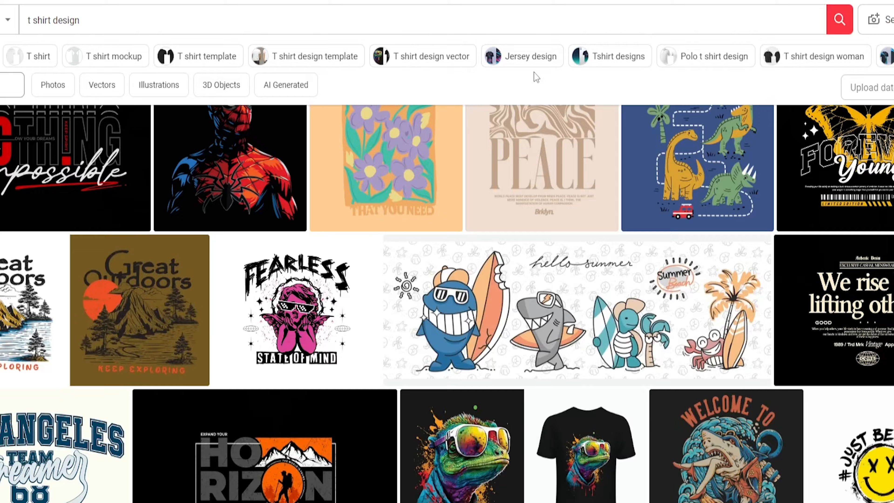
scroll(534, 72, "down", 6)
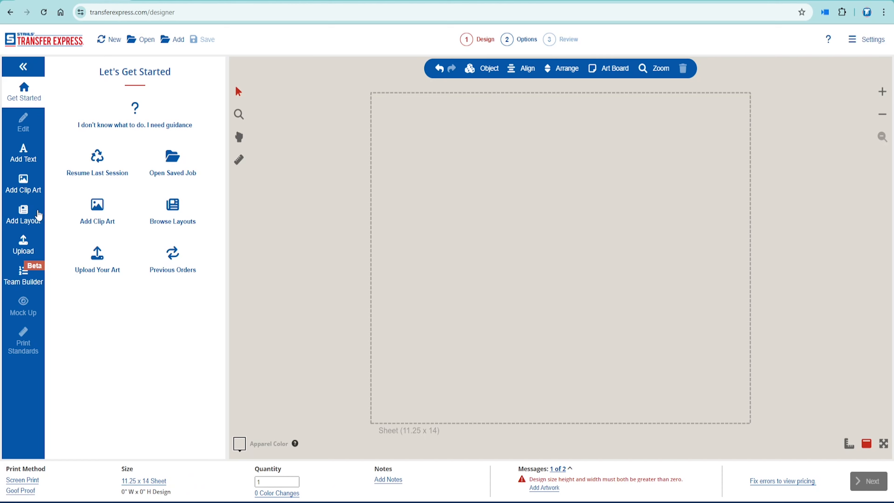
left_click(36, 217)
left_click(530, 134)
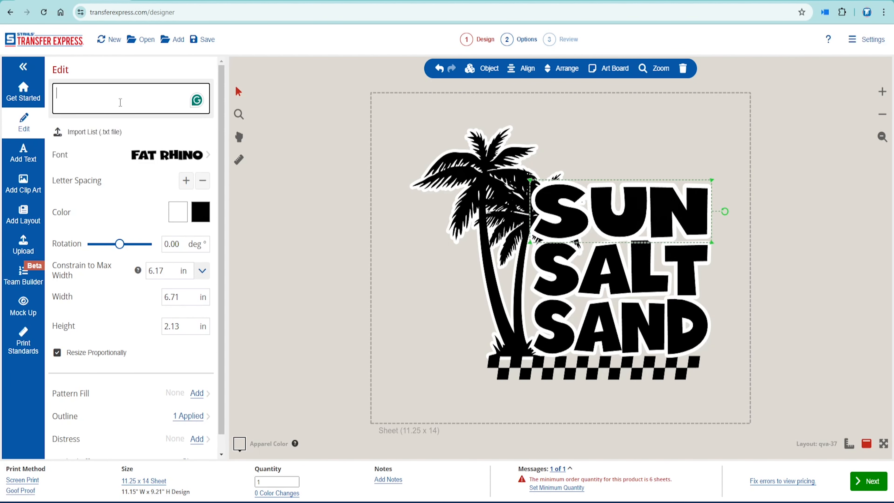
Retype the layout's three words as FUN, CAMP and DAY.
type("FUN")
left_click(167, 101)
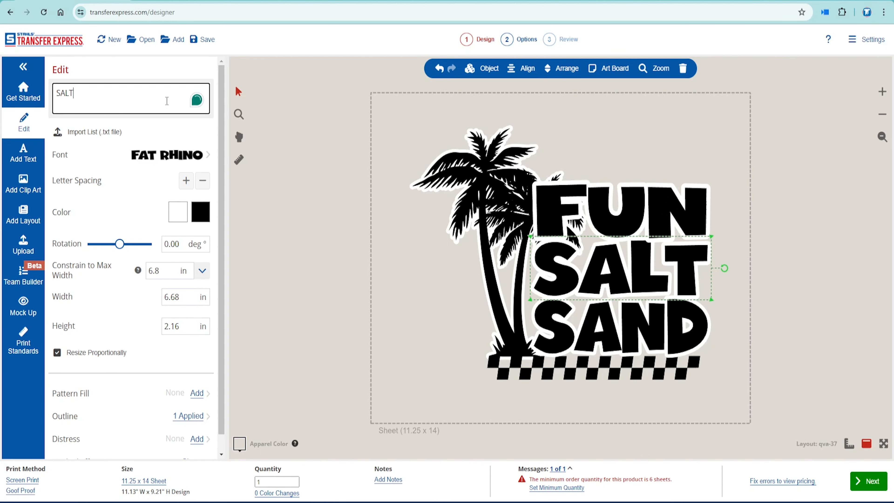
key("ctrl+a")
type("CAMP")
left_click(631, 328)
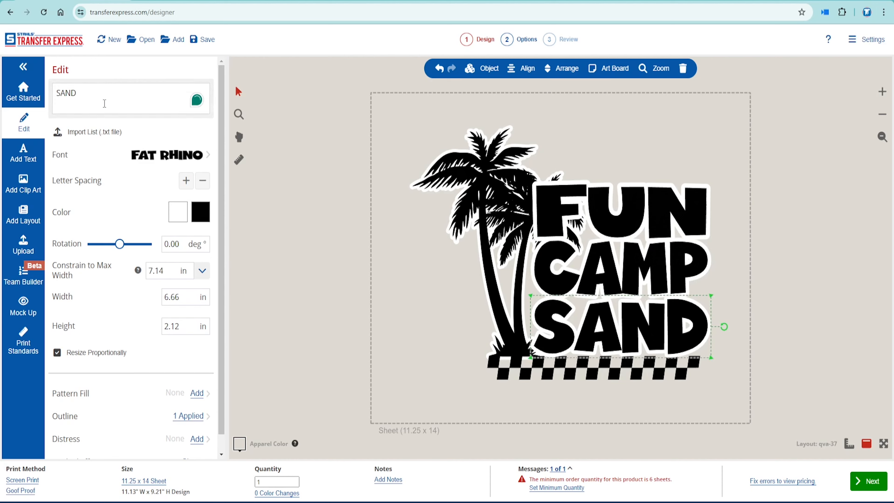
key("ctrl+a")
type("DAY")
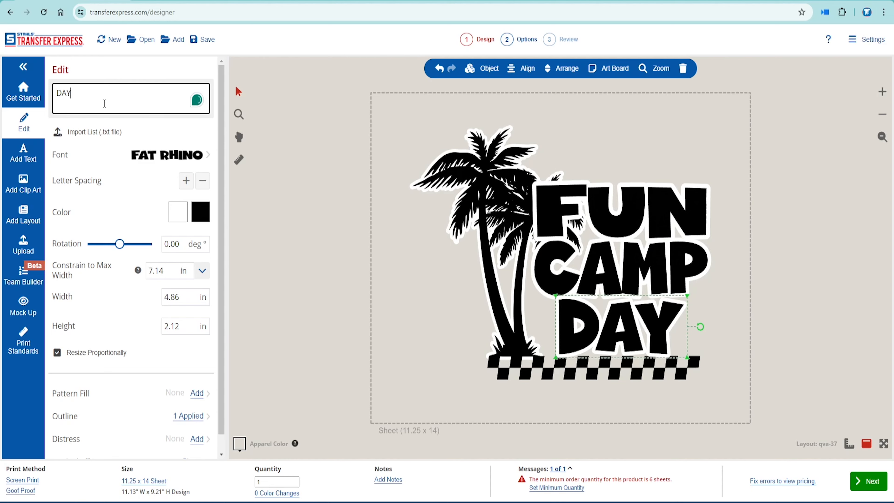
left_click(285, 196)
Add the dripping smiley clip art X17B-868 from a 'smile' search.
left_click(24, 183)
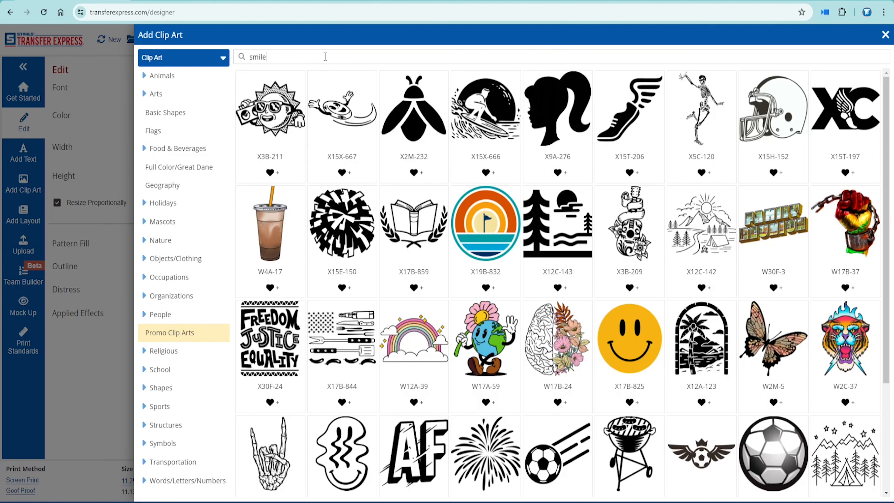
key("Return")
left_click(358, 229)
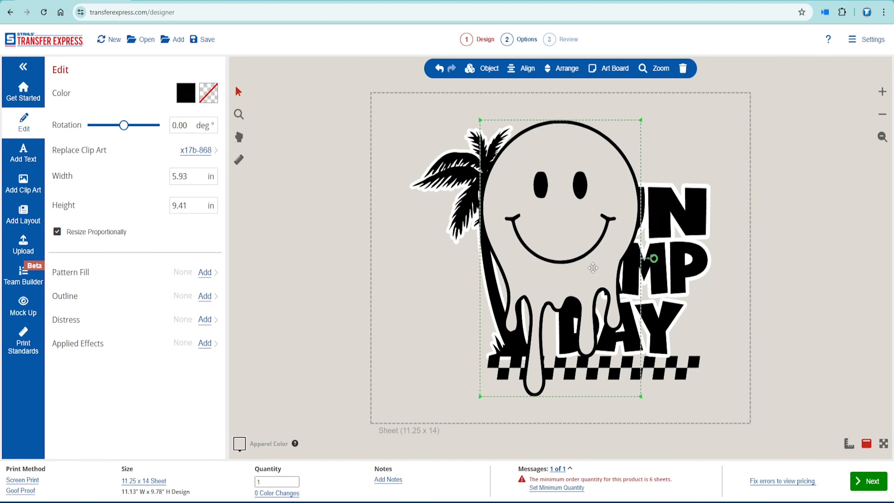
left_click(263, 161)
Replace the design's black with orange and its white outline with navy.
left_click(186, 115)
scroll(83, 294, "down", 7)
scroll(76, 282, "up", 3)
left_click(70, 273)
left_click(164, 116)
scroll(61, 268, "down", 4)
scroll(61, 270, "down", 5)
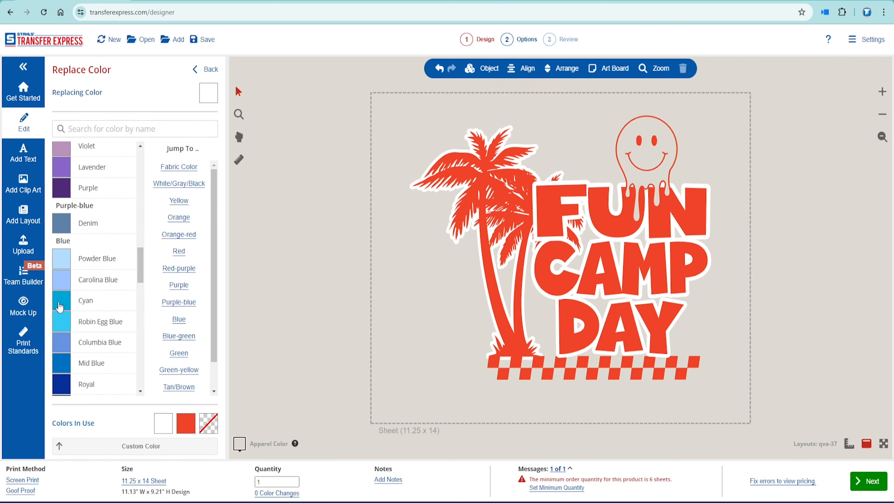
left_click(60, 273)
Load the Compton Eagles layout and change COMPTON to MENTOR and Eagles to Dogs.
left_click(627, 370)
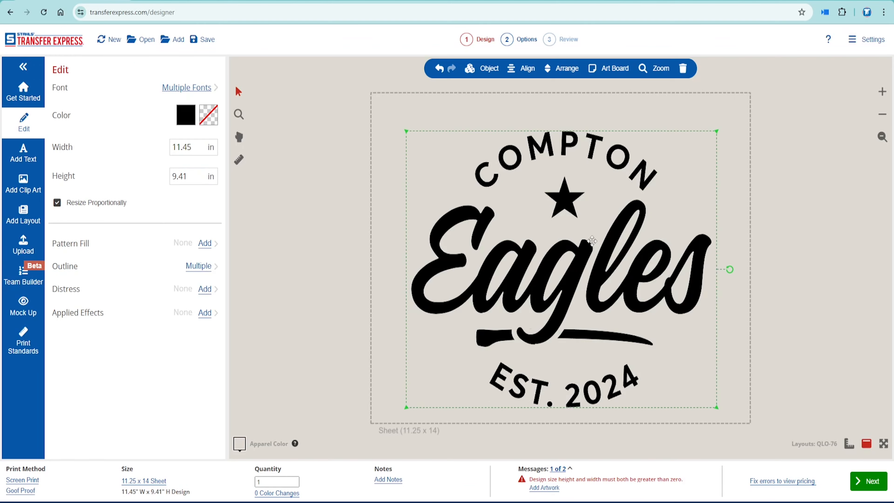
left_click(563, 150)
double_click(140, 98)
type("MENTOR")
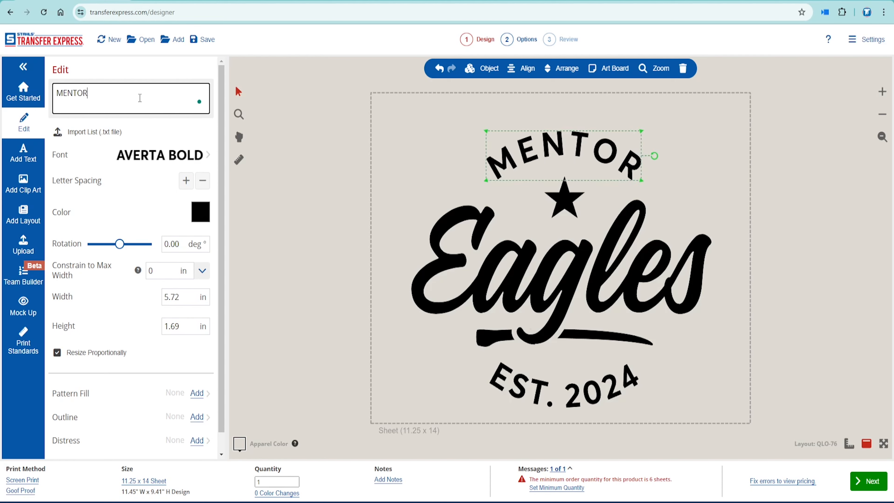
left_click(561, 326)
double_click(108, 98)
key("BackSpace")
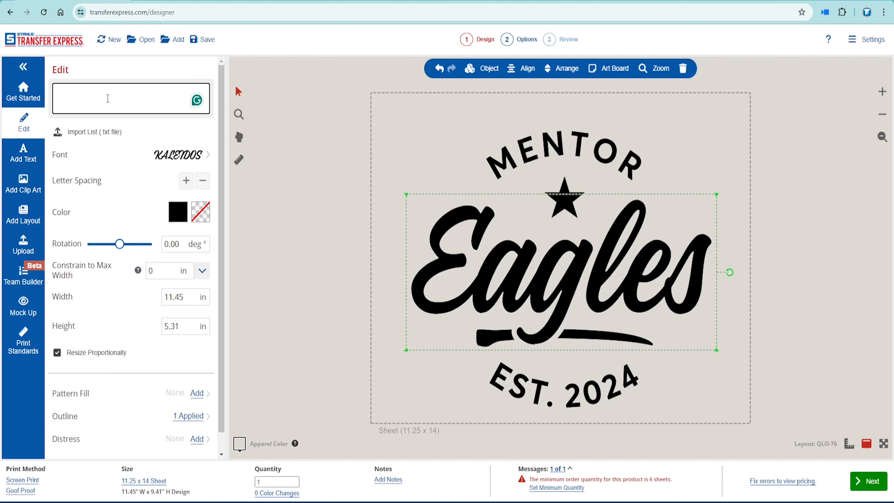
type("Dogs")
left_click(665, 198)
Search the clip art for 'dog' to replace the star, then enter a new name.
left_click(565, 201)
left_click(24, 184)
left_click(317, 60)
type("d")
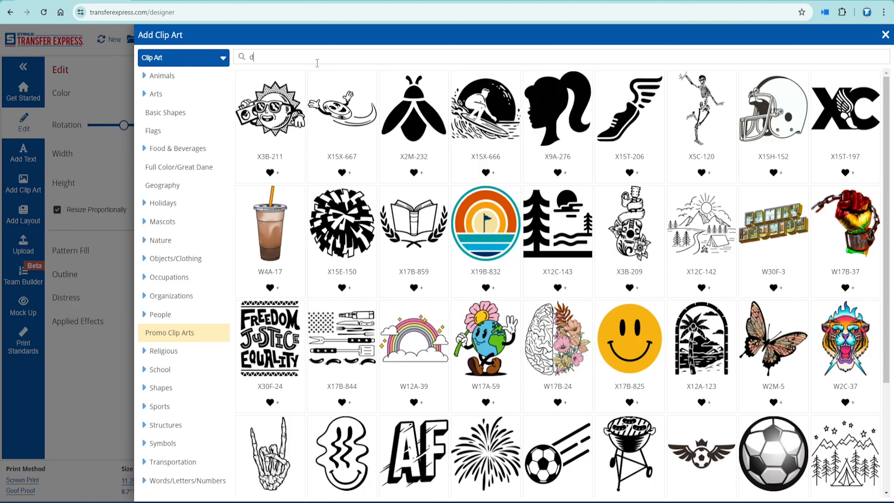
type("og")
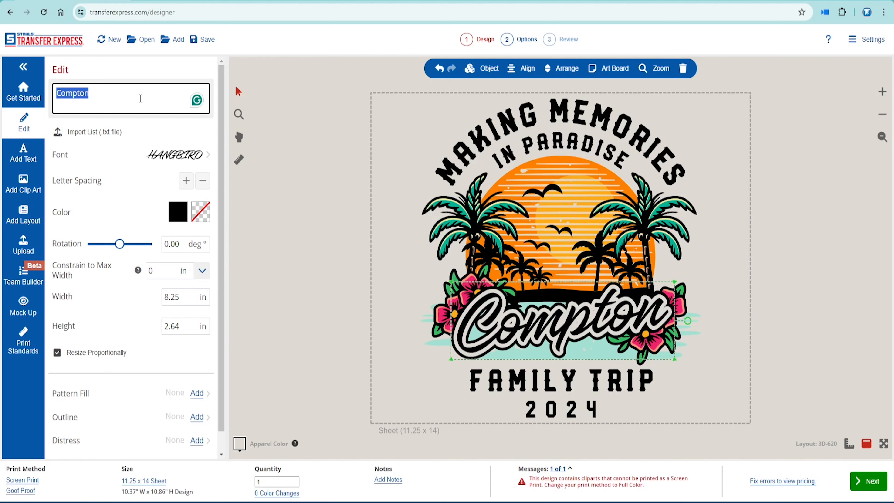
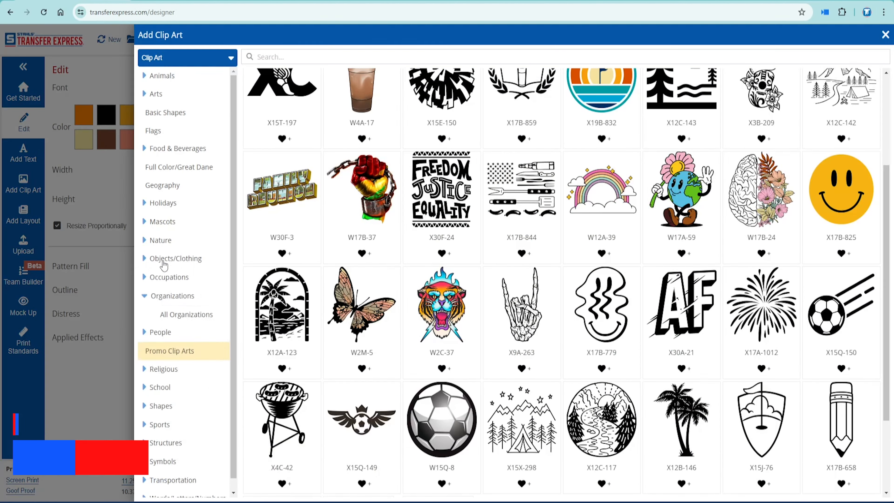
Load the New for 2024 Class Of 1984 layout, change it to Senior, and delete the reunion line.
left_click(180, 277)
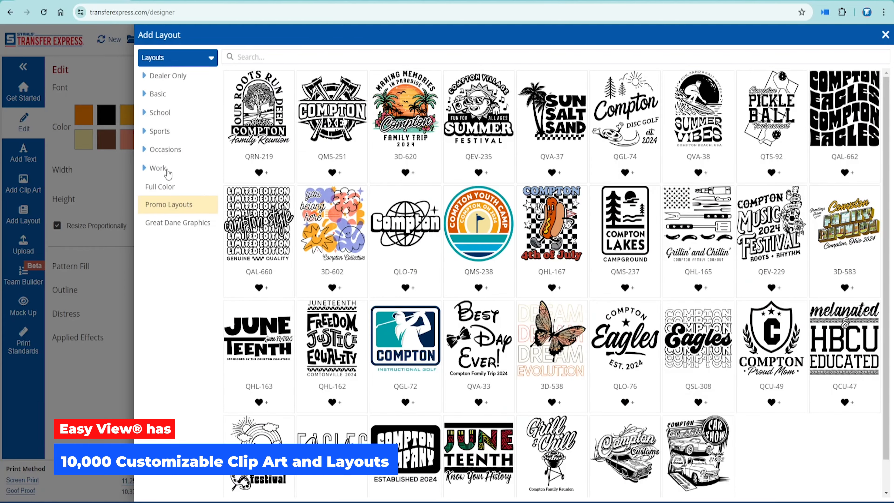
left_click(158, 168)
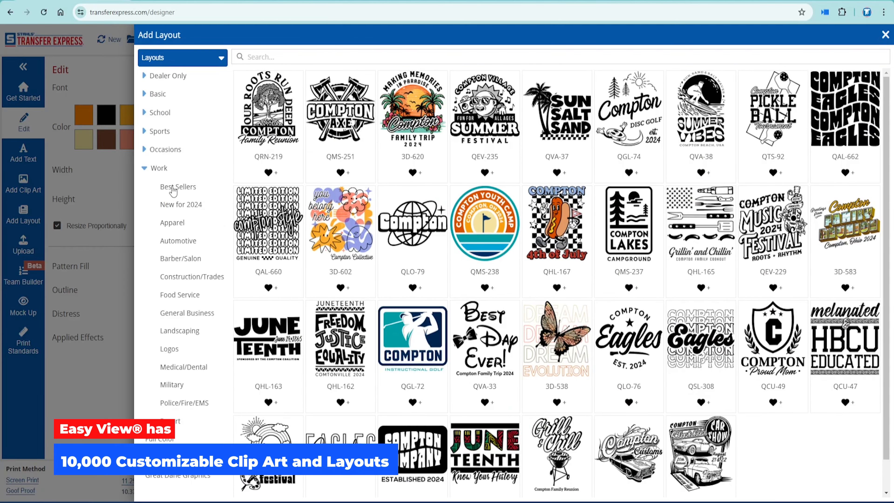
left_click(173, 206)
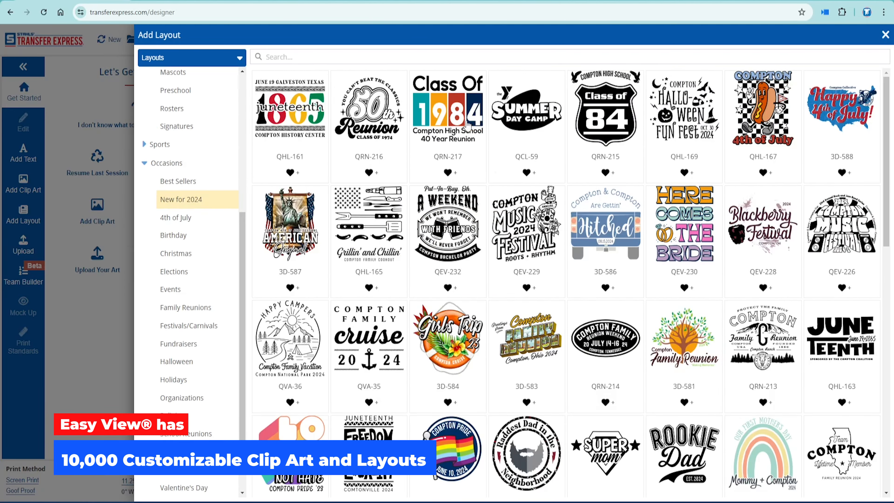
left_click(467, 122)
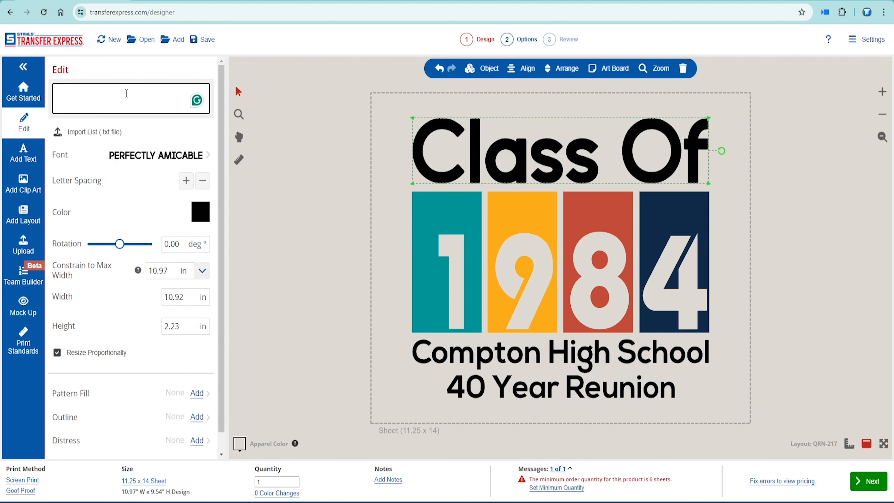
type("Senior")
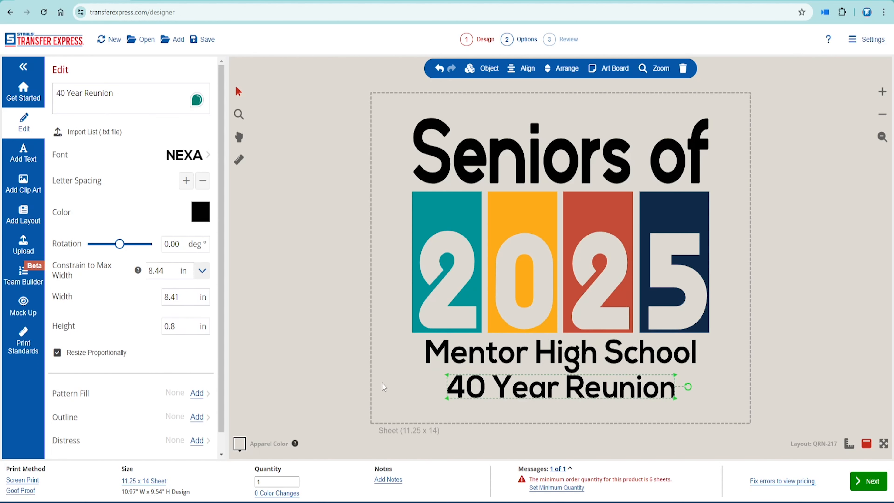
key("Delete")
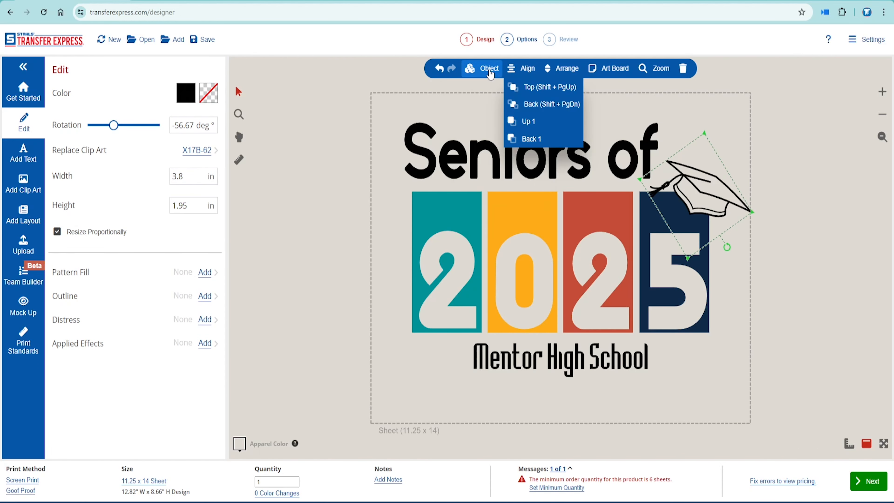
Mirror the graduation cap and rotate it upright.
left_click(491, 75)
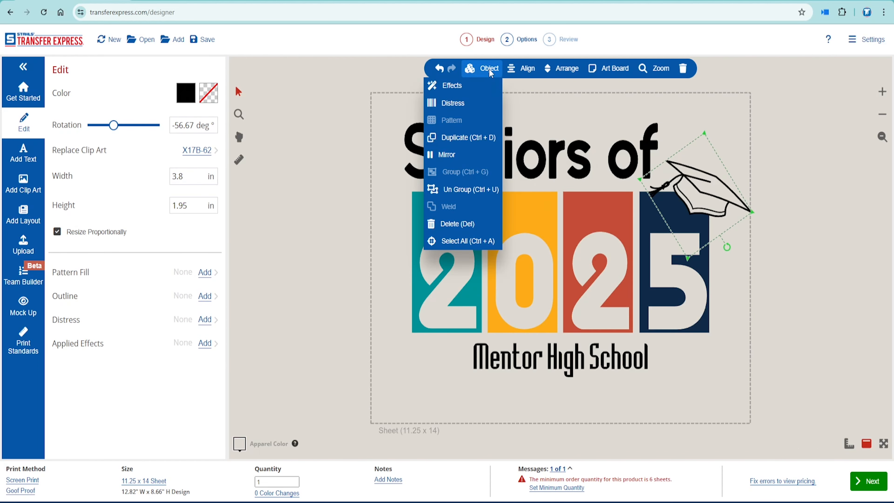
left_click(477, 154)
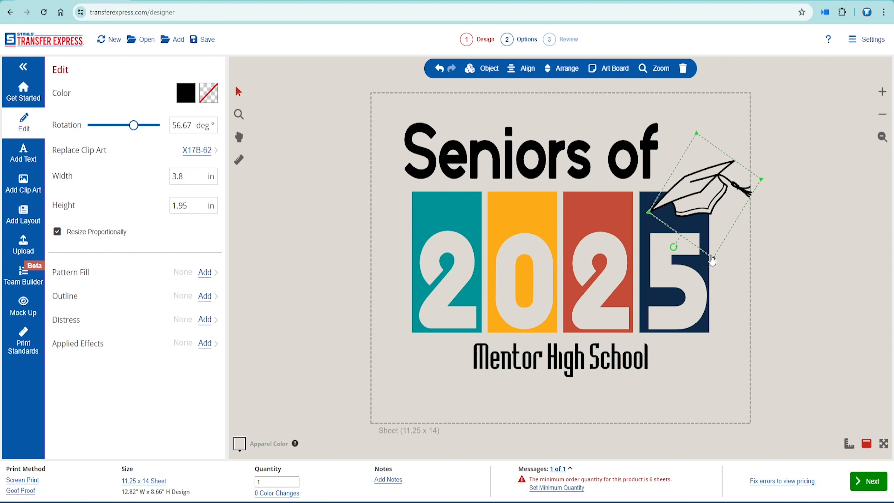
left_click_drag(673, 247, 648, 200)
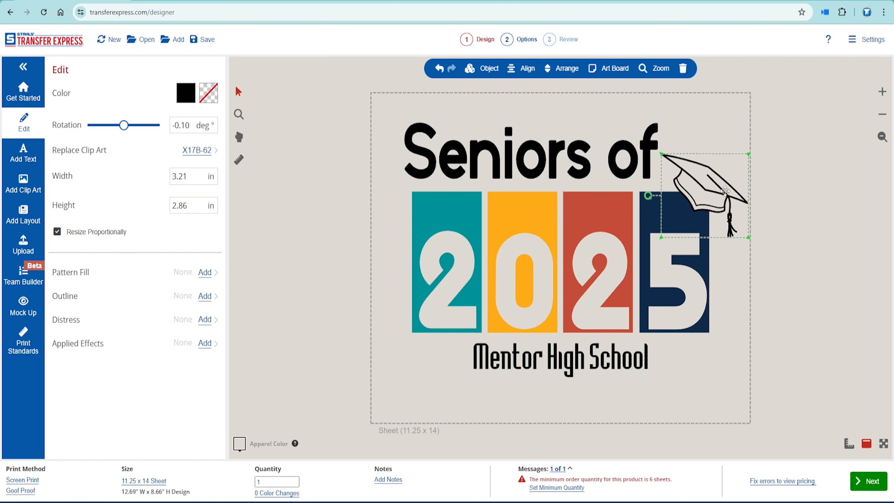
left_click(834, 211)
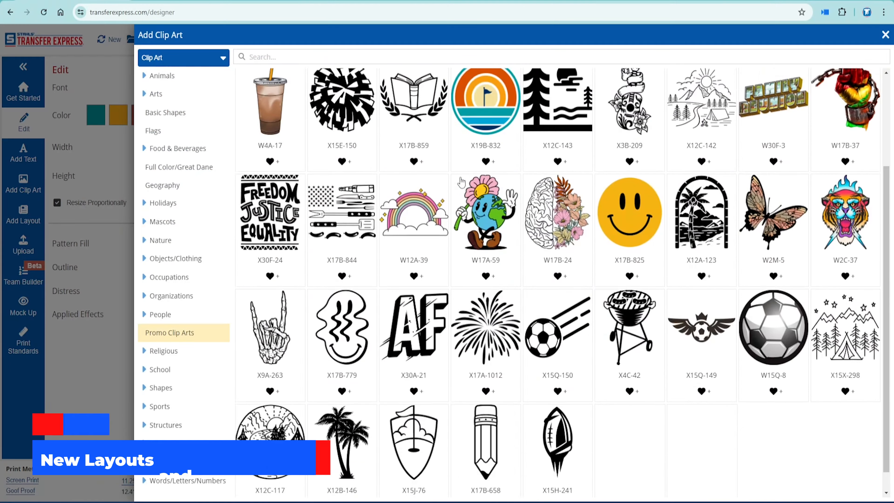
scroll(461, 182, "down", 1)
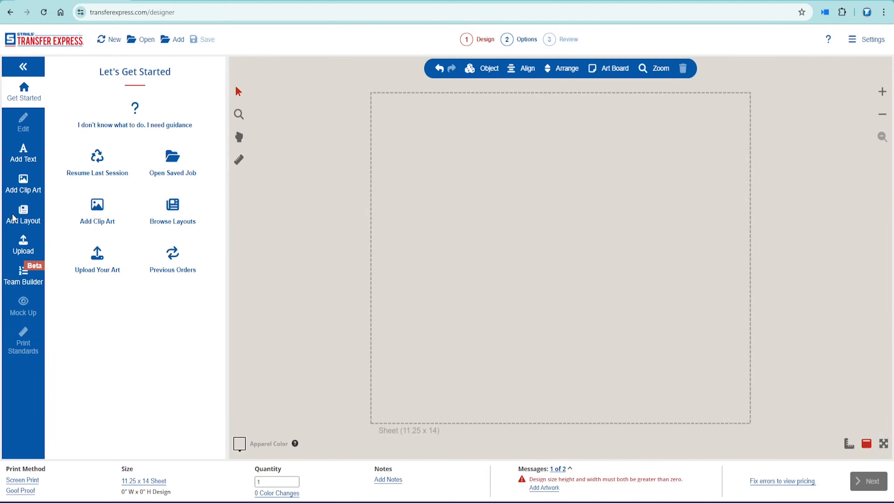
Load the QAL-662 wavy layout onto the canvas.
left_click(13, 218)
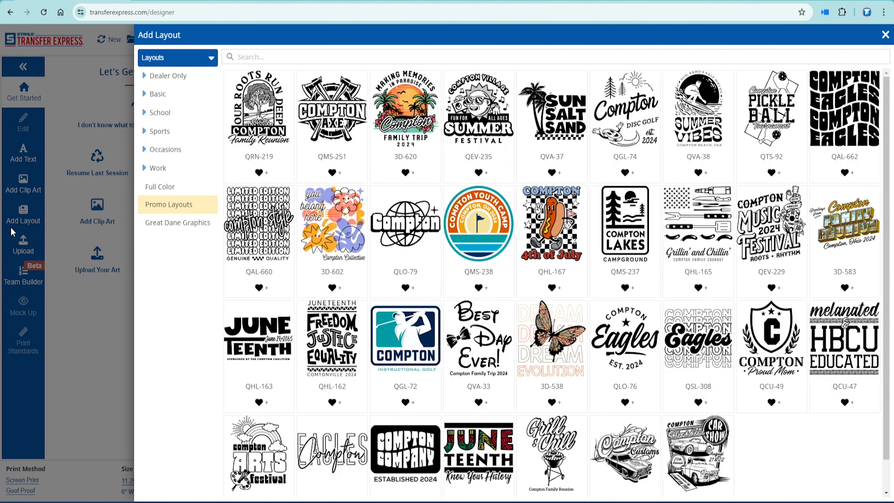
scroll(629, 220, "down", 1)
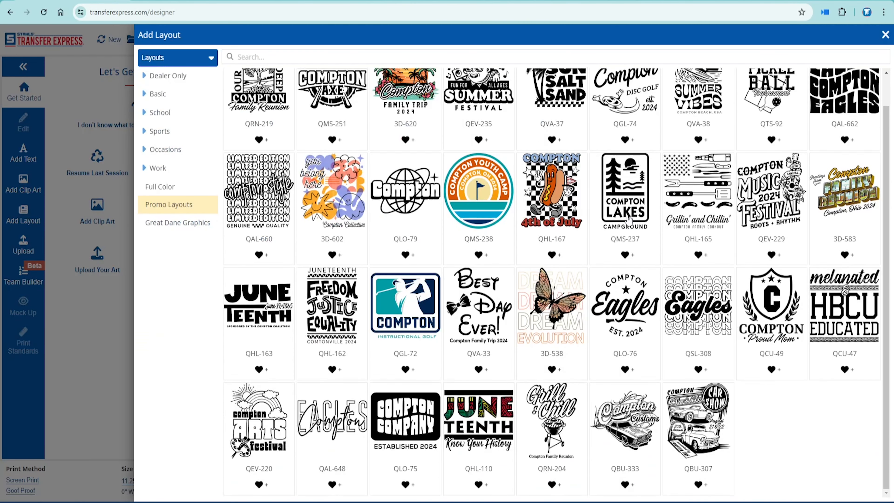
scroll(629, 220, "up", 1)
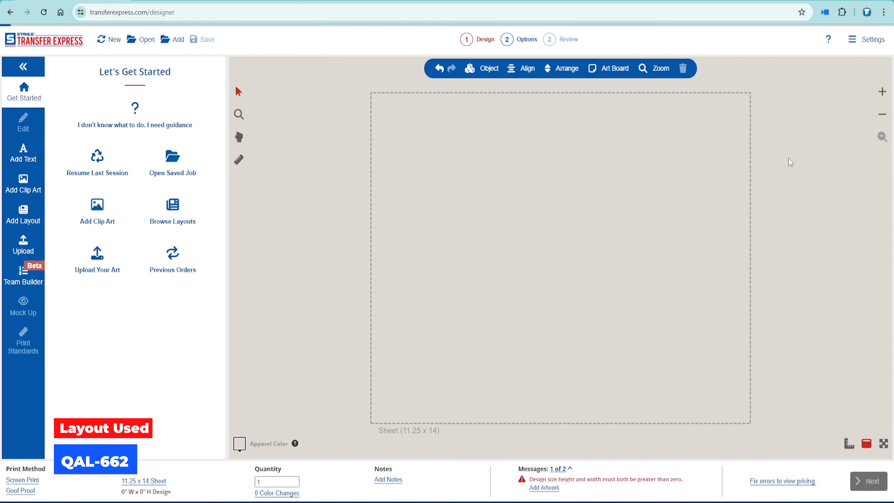
left_click(583, 144)
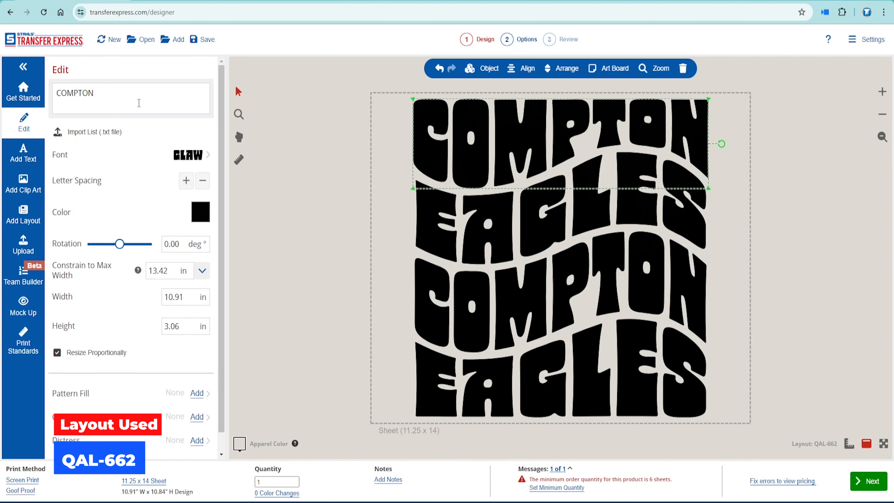
Replace COMPTON with IN MY SUMMER ERA and colour the IN MY line salmon.
triple_click(139, 103)
key("BackSpace")
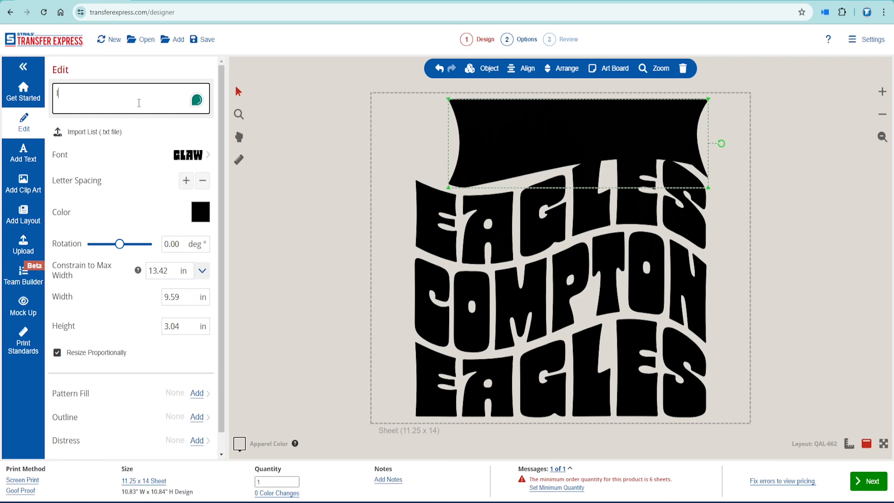
type("IN")
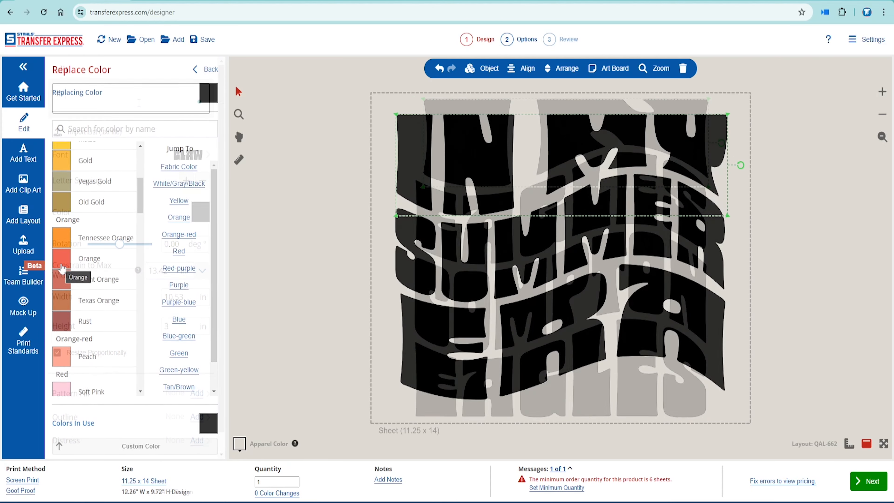
scroll(64, 256, "down", 2)
left_click(63, 253)
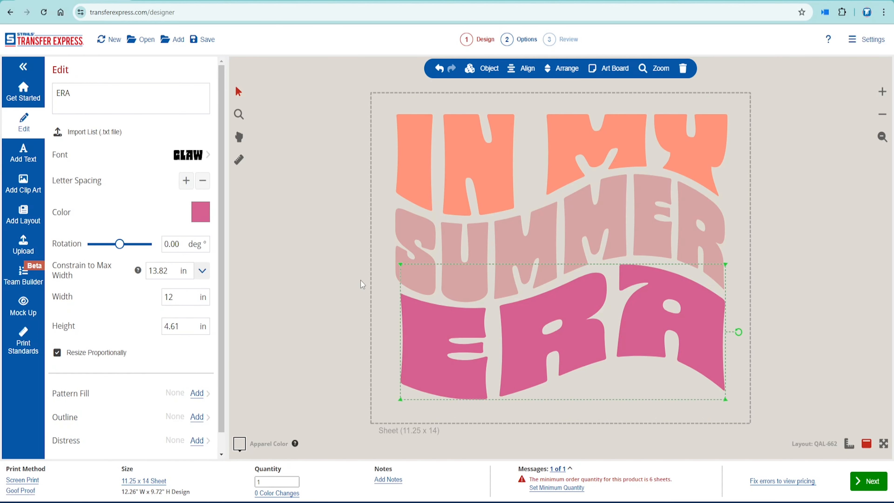
Delete the leftover EAGLES text, center the design, and add a dark touching outline.
left_click(324, 339)
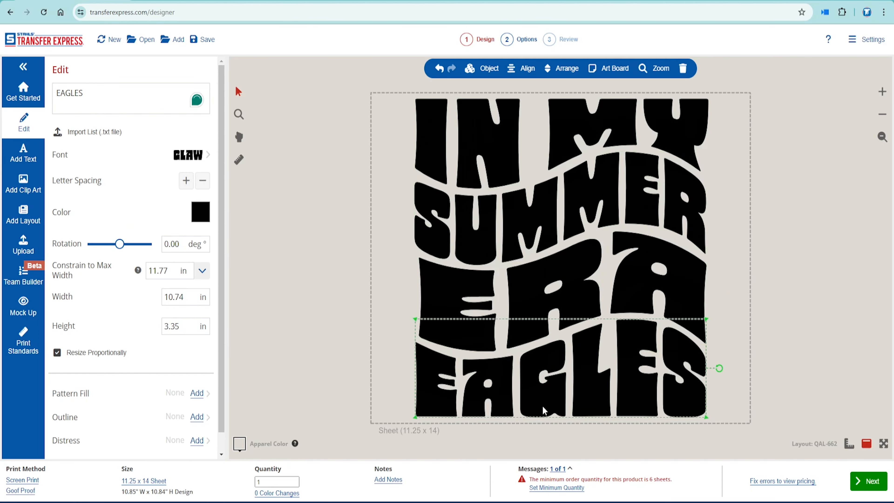
key("Delete")
left_click_drag(626, 288, 656, 319)
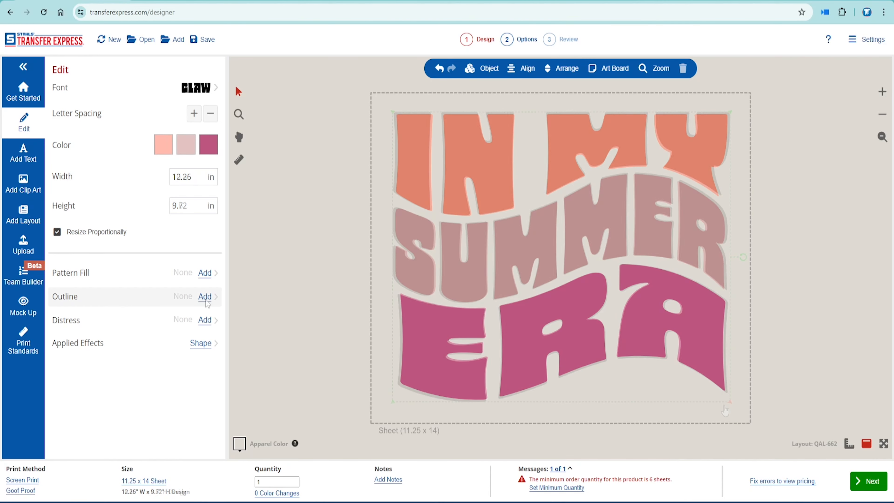
left_click(205, 296)
left_click(152, 154)
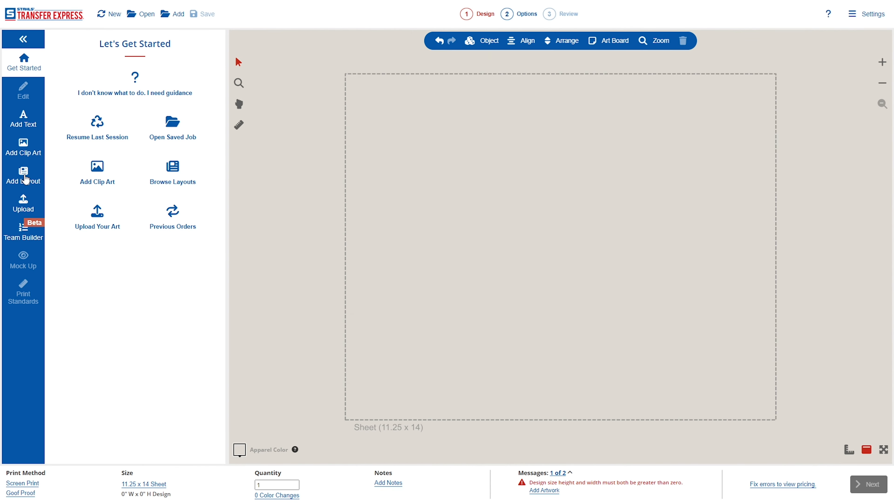
Back in the designer, open Add Layout to show the Promo Layouts gallery.
left_click(24, 176)
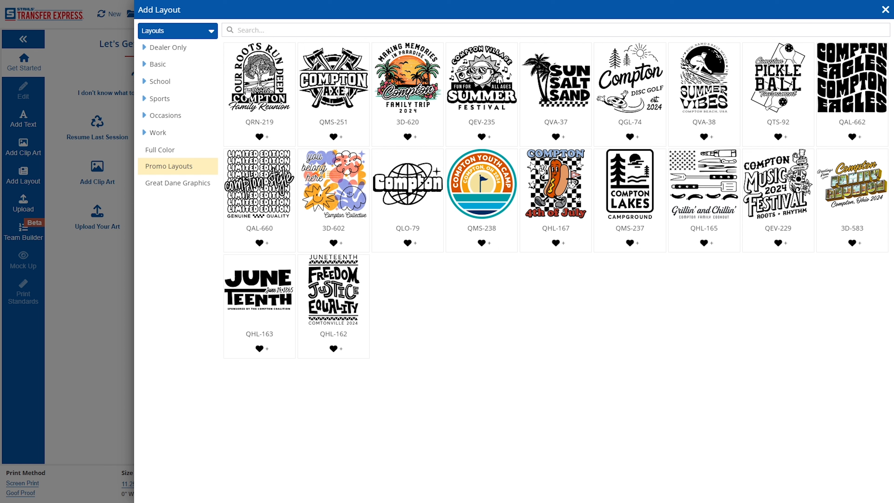
Load layout QRN-219 and replace its arched OUR ROOTS RUN DEEP text with LOUISVILLE KENTUCKY.
left_click(267, 80)
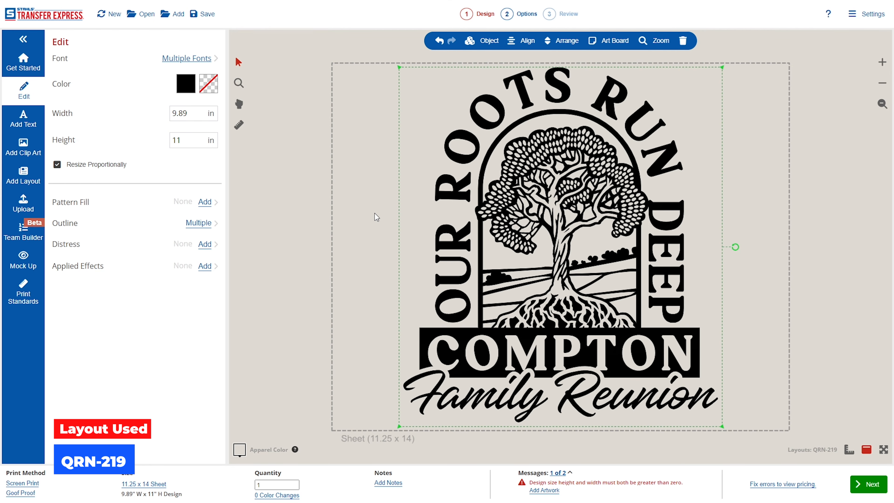
left_click(456, 192)
triple_click(148, 64)
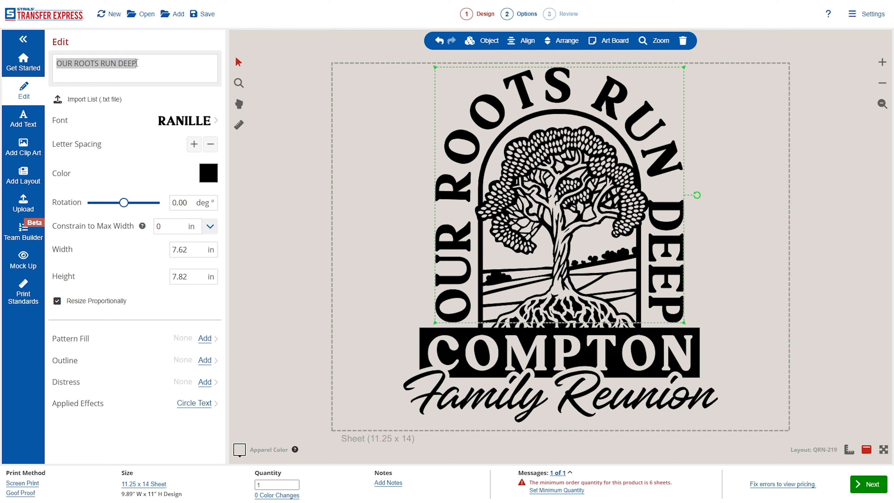
triple_click(137, 63)
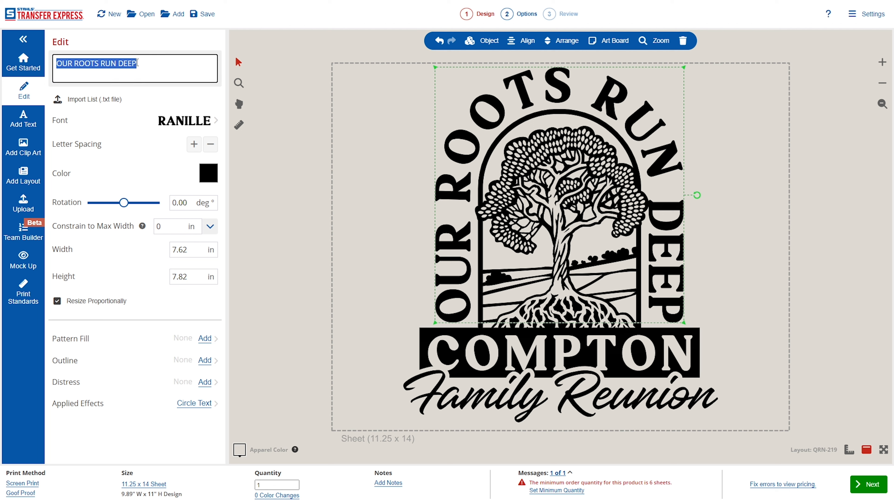
type("LOUISVIL")
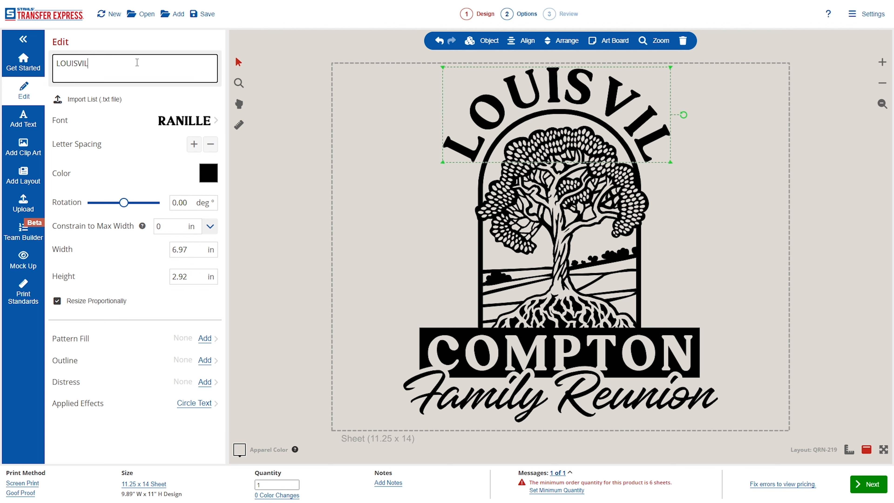
type("LE  KENTUCKY")
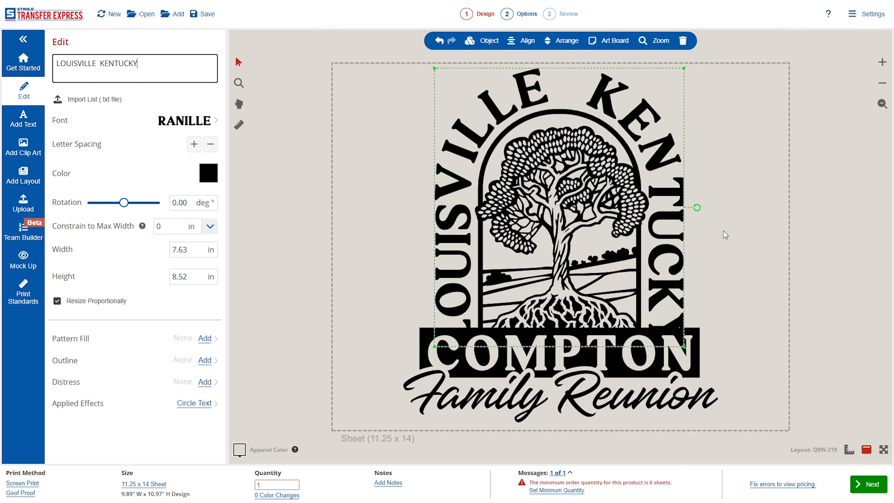
left_click(590, 208)
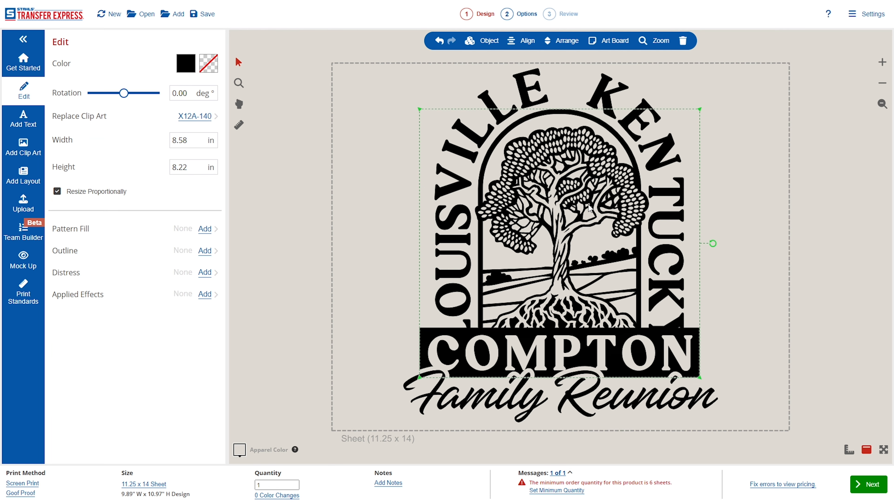
Delete the tree and COMPTON artwork and the Family Reunion script text.
left_click(683, 41)
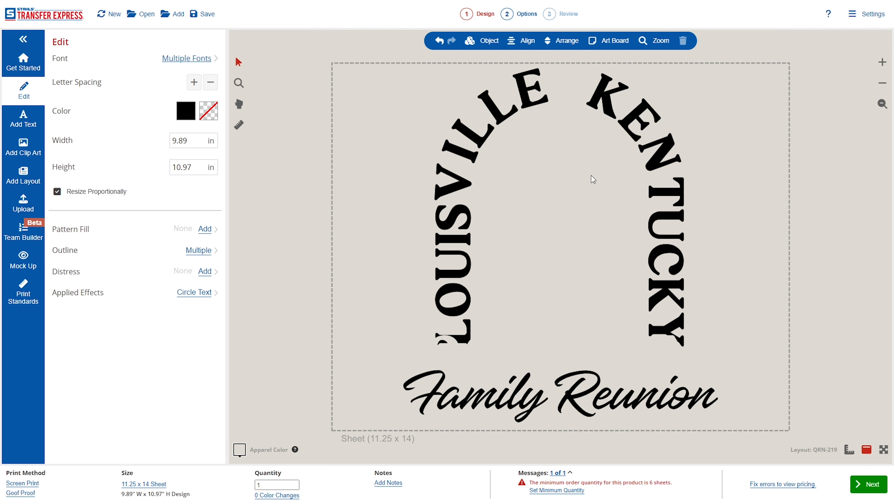
left_click(532, 363)
left_click(636, 250)
left_click(620, 395)
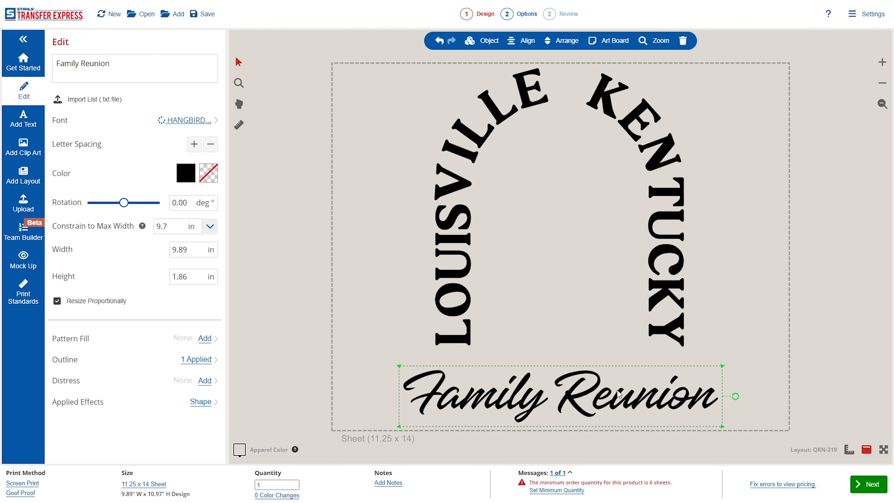
left_click(683, 40)
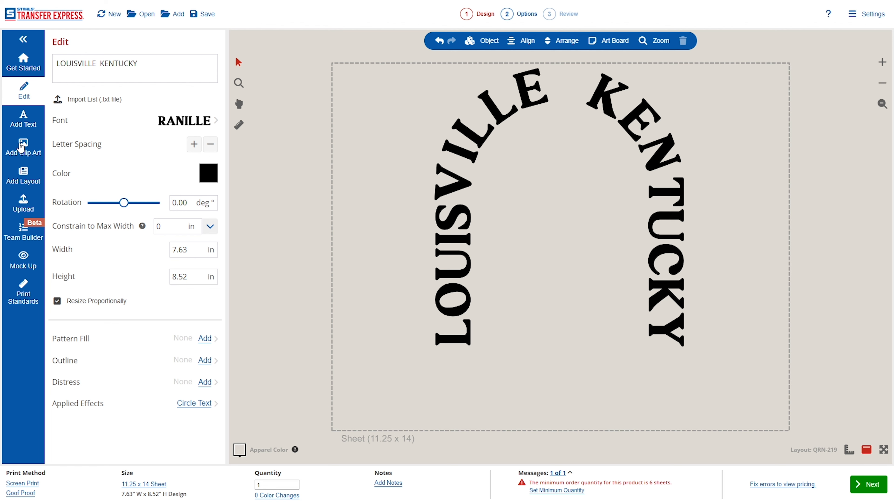
left_click(23, 146)
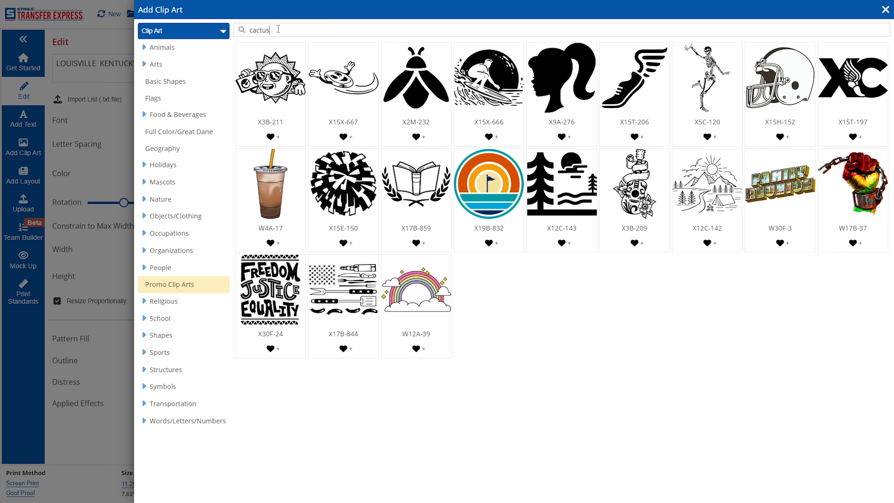
Place cactus clip art X12C-32 and shrink it to 2.65 x 6.3 in inside the arch.
key("Return")
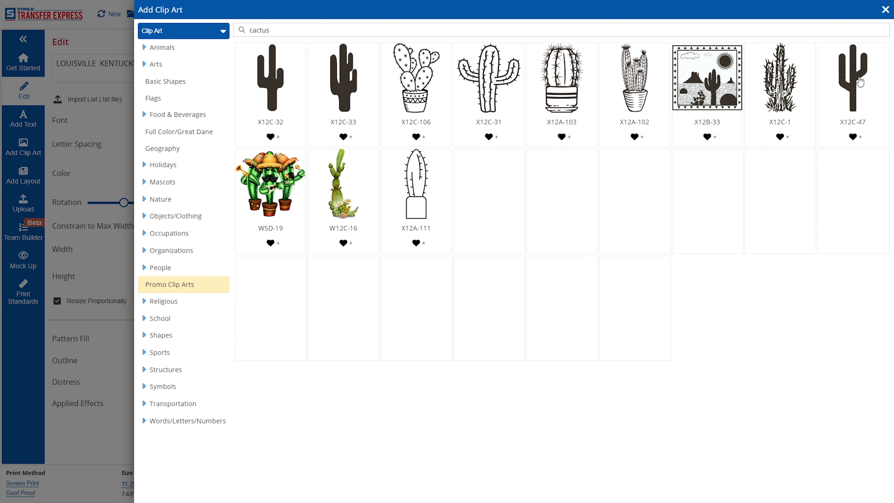
left_click(282, 91)
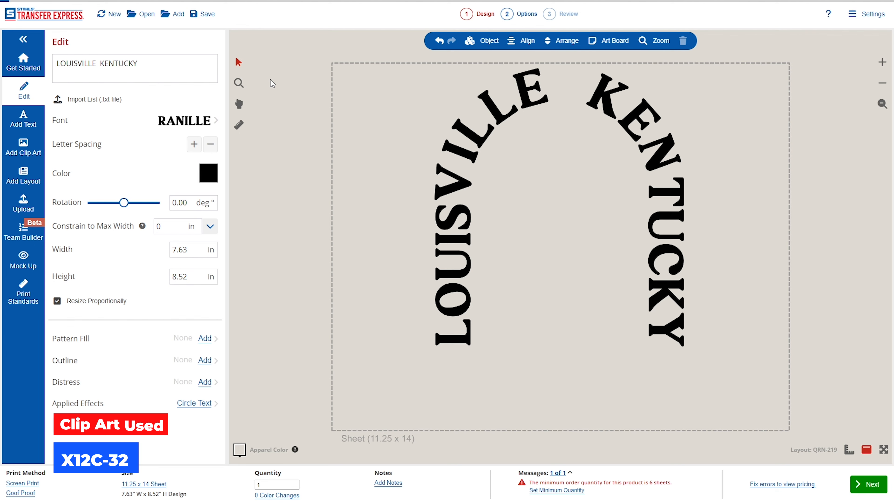
left_click_drag(636, 69, 602, 183)
left_click_drag(572, 232, 587, 213)
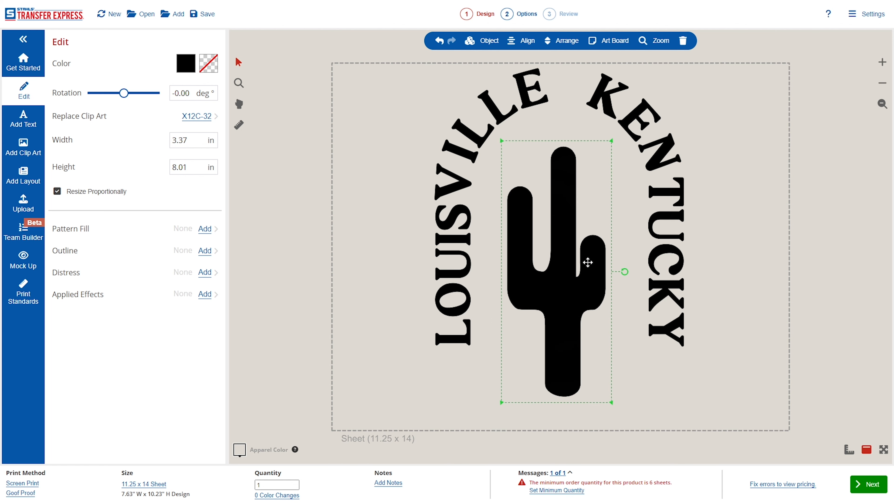
left_click_drag(612, 402, 578, 344)
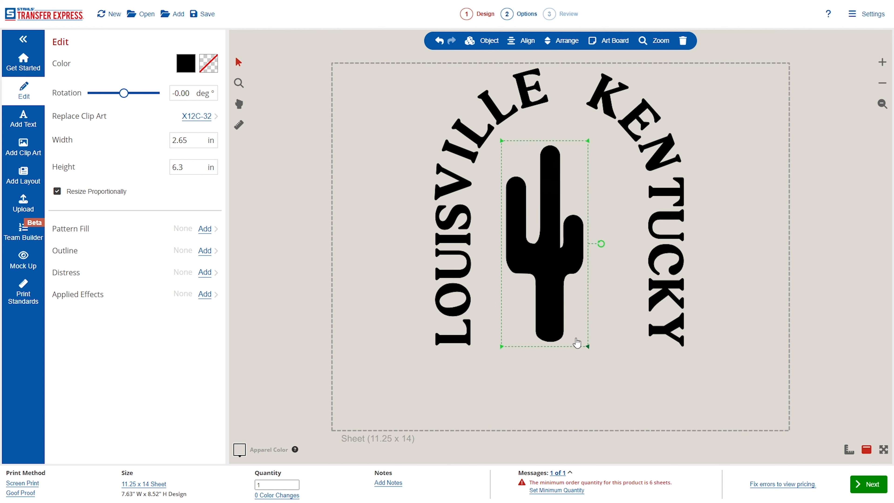
Add the solid circle X19A-1 from the basic shapes clip art and shrink it.
left_click(31, 156)
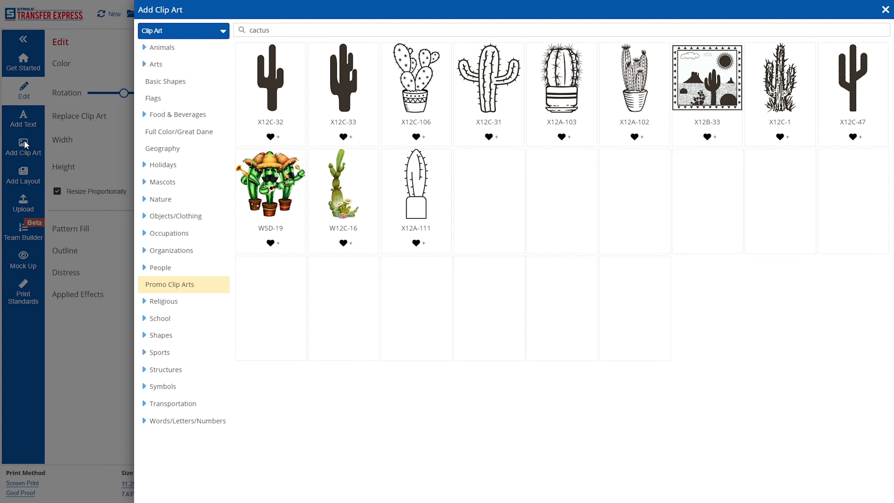
double_click(269, 29)
left_click(183, 82)
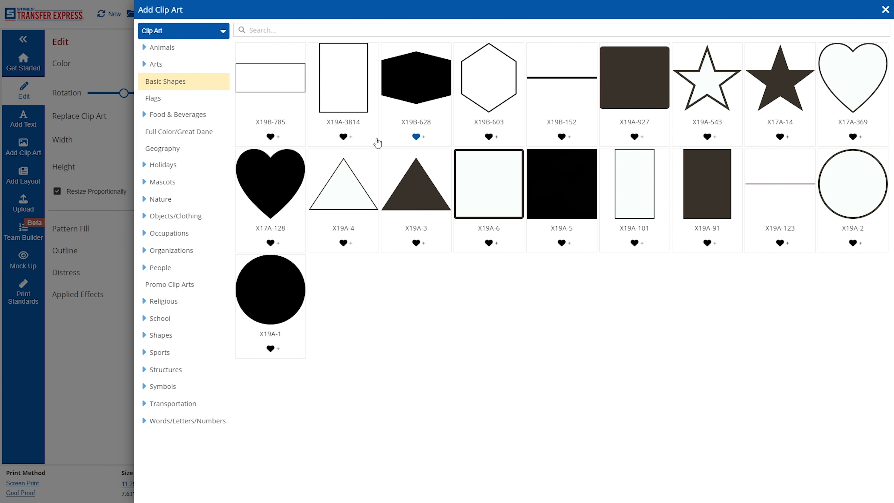
left_click(270, 287)
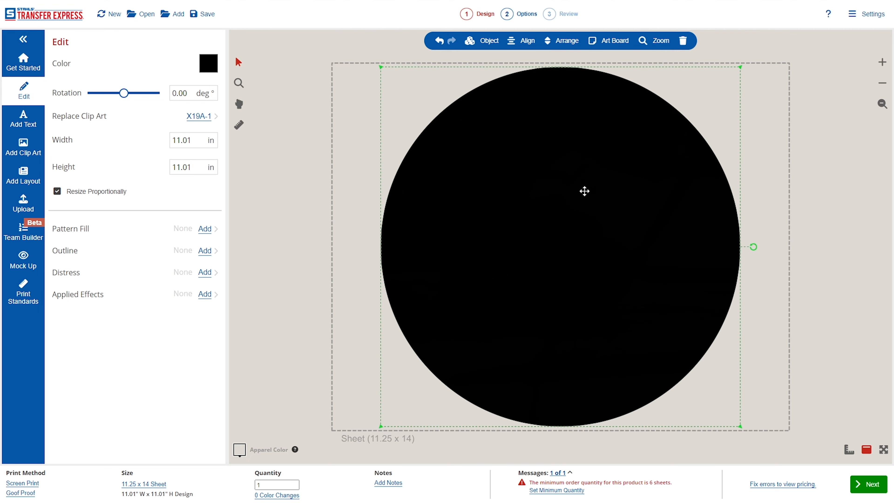
left_click_drag(740, 68, 479, 311)
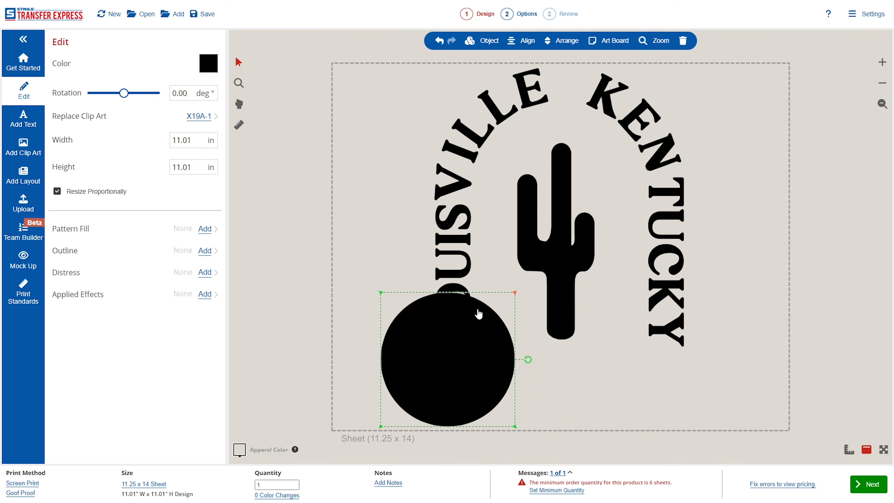
Make the circle gold, enlarge it over the cactus, and send it to the back.
left_click(208, 64)
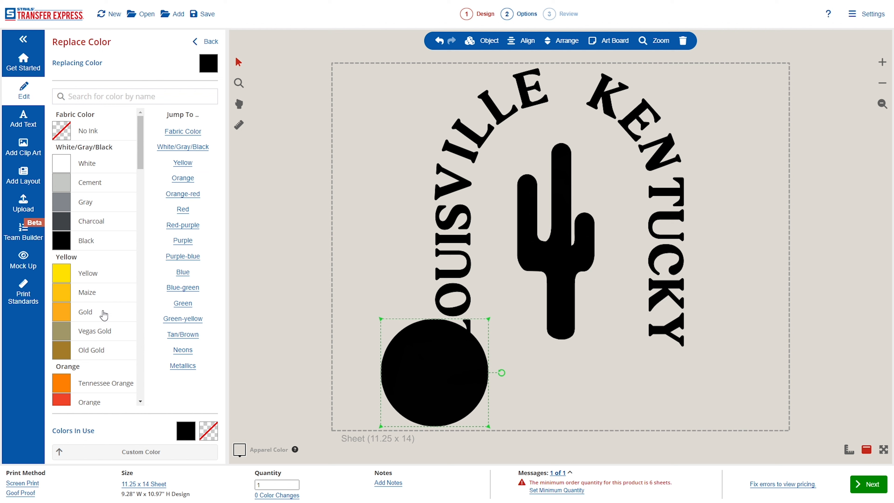
left_click(104, 318)
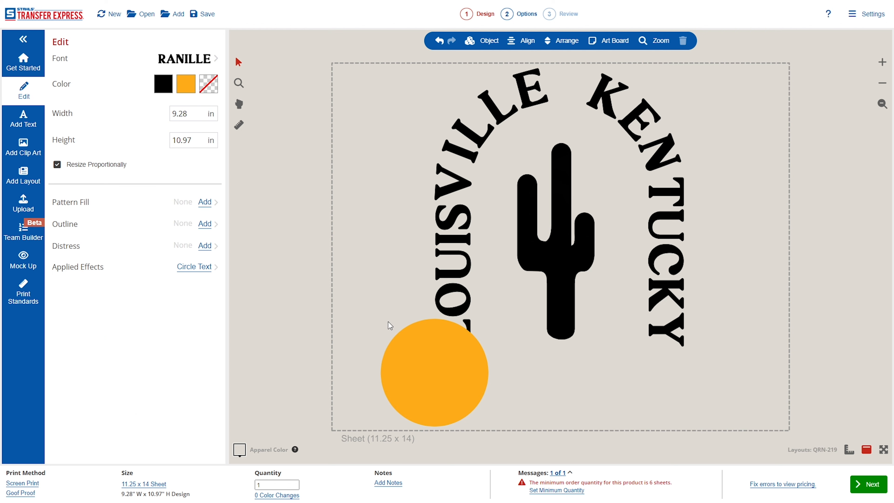
left_click_drag(440, 357, 548, 158)
left_click_drag(599, 229, 625, 250)
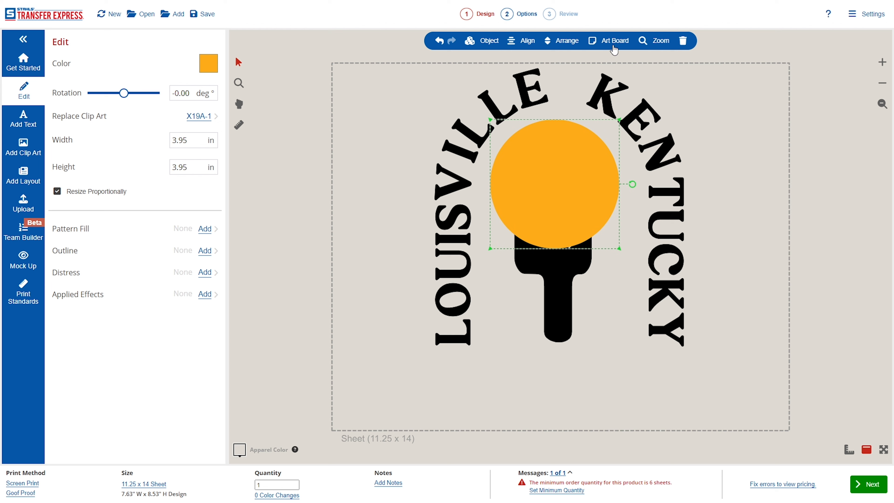
left_click(573, 45)
left_click(549, 74)
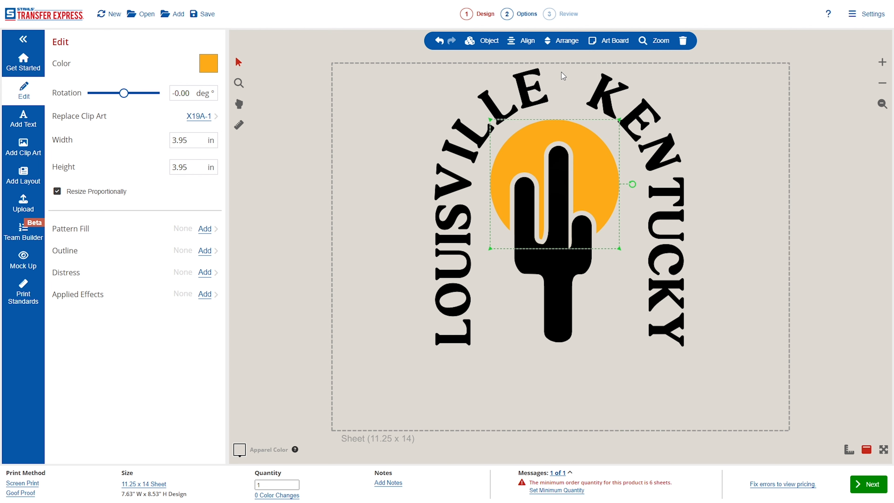
left_click_drag(592, 172, 596, 172)
left_click(794, 173)
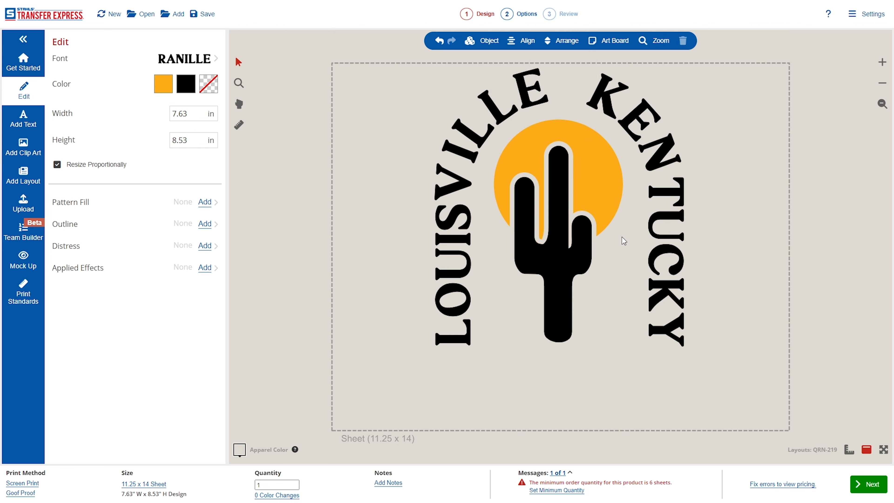
Set the apparel background colour to the teal Dolphin shade.
left_click(240, 450)
scroll(71, 310, "down", 10)
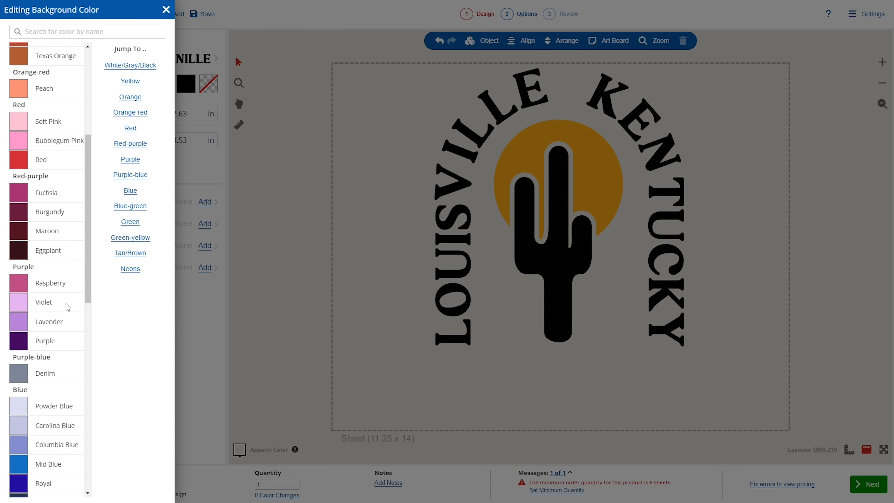
scroll(68, 308, "down", 4)
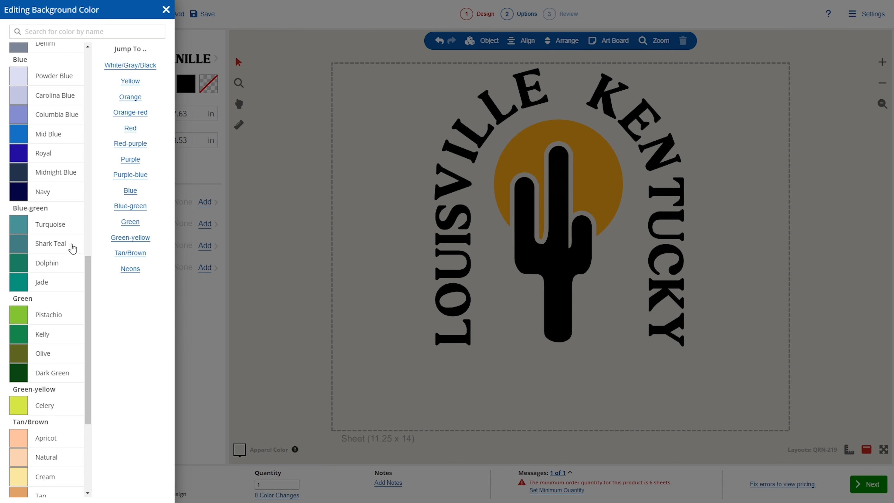
left_click(68, 266)
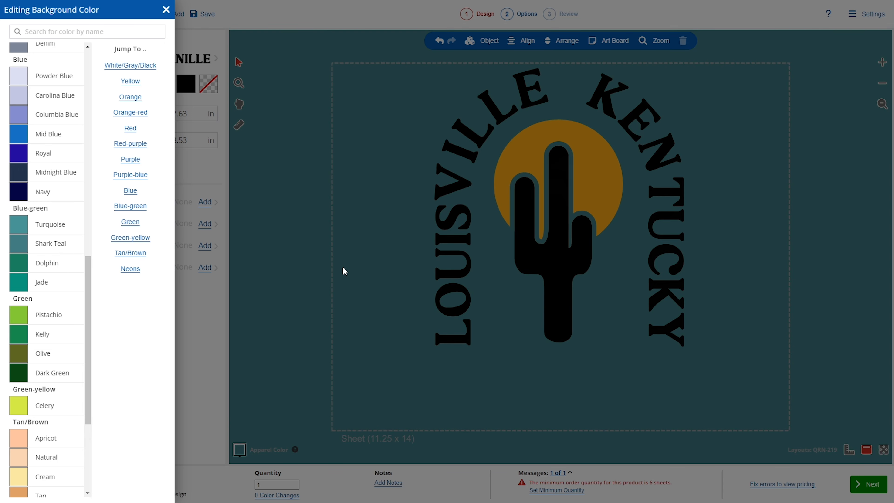
left_click(342, 267)
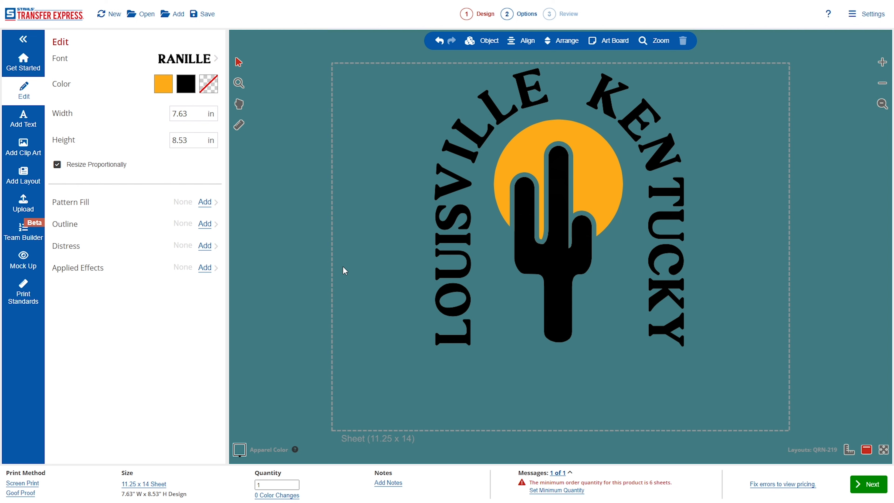
left_click(551, 228)
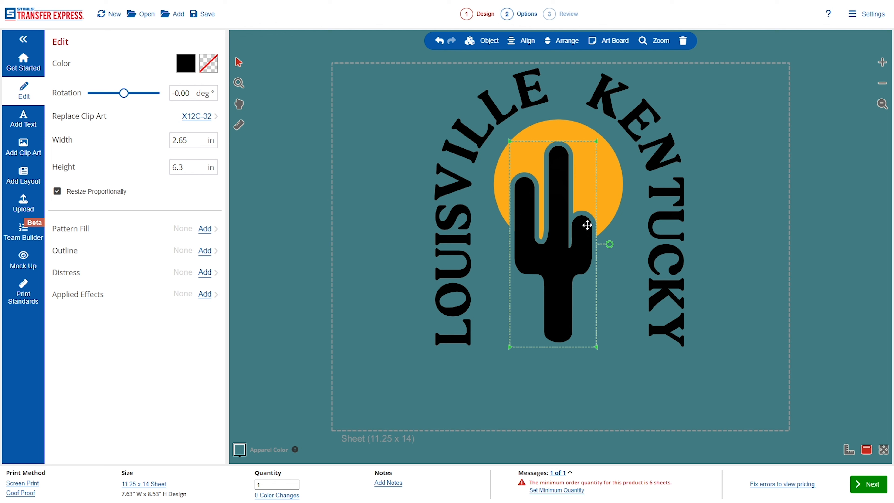
Ungroup the cactus and delete its teal outline.
left_click(485, 44)
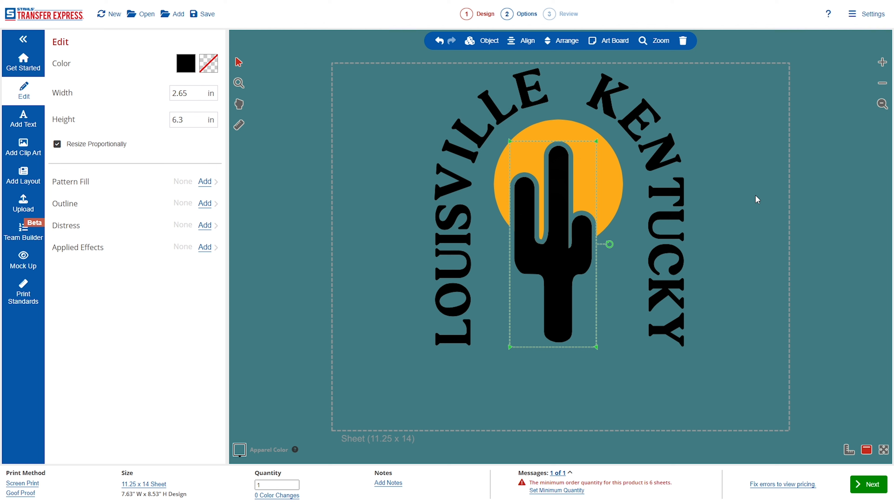
left_click(615, 233)
left_click(595, 224)
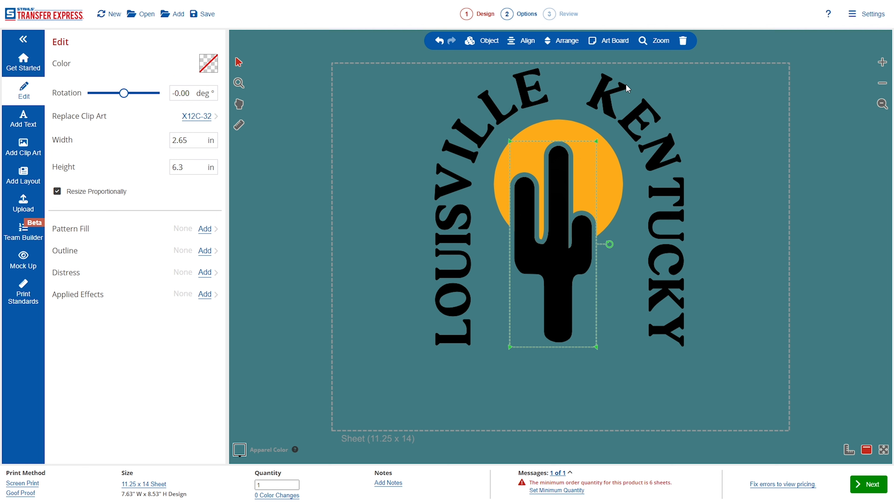
left_click(683, 41)
Nudge the cactus into place, shifting it slightly down and then back up.
left_click_drag(579, 257, 578, 268)
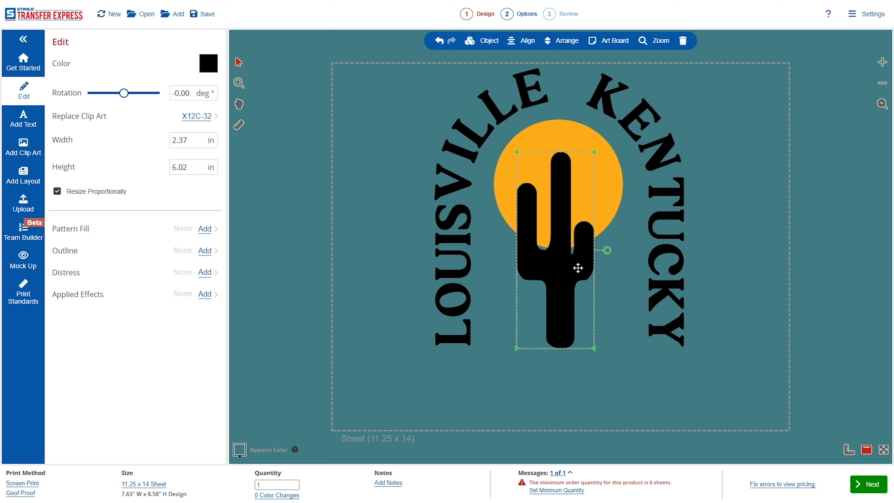
left_click(614, 341)
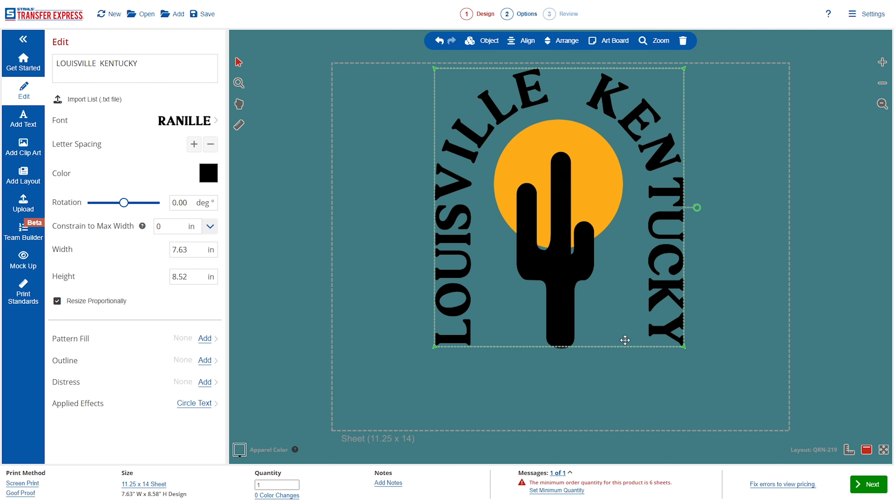
left_click(770, 260)
left_click(582, 310)
left_click_drag(557, 306, 557, 299)
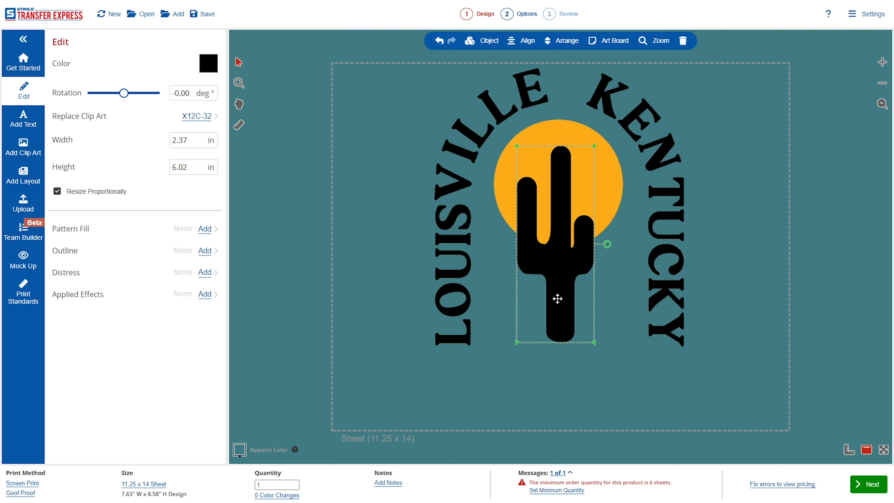
left_click(780, 302)
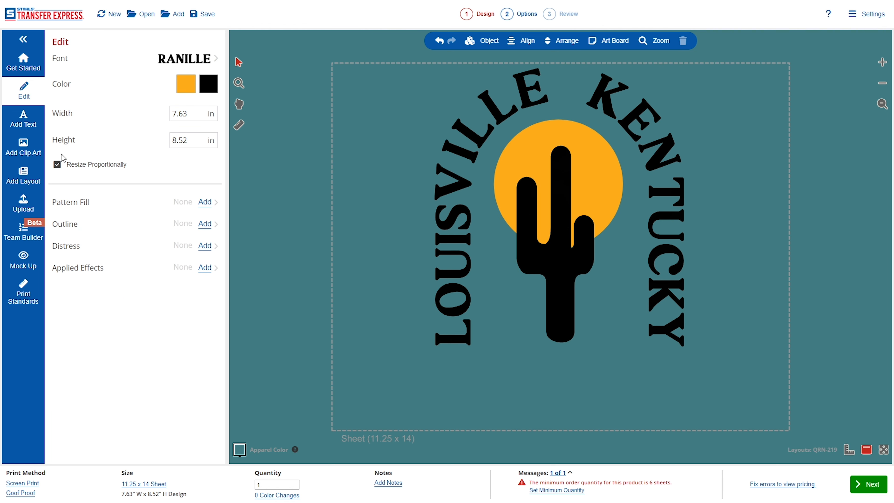
Open the clip art library and search for grass.
left_click(23, 147)
left_click(270, 29)
type("grass")
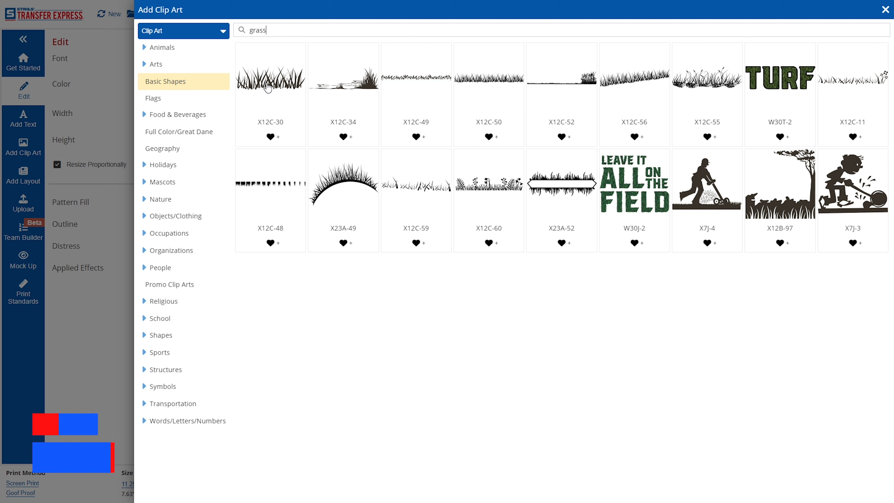
Add X12C-30 grass at 2.73 x 0.94 in at the cactus base, with a duplicate beside it.
left_click(269, 88)
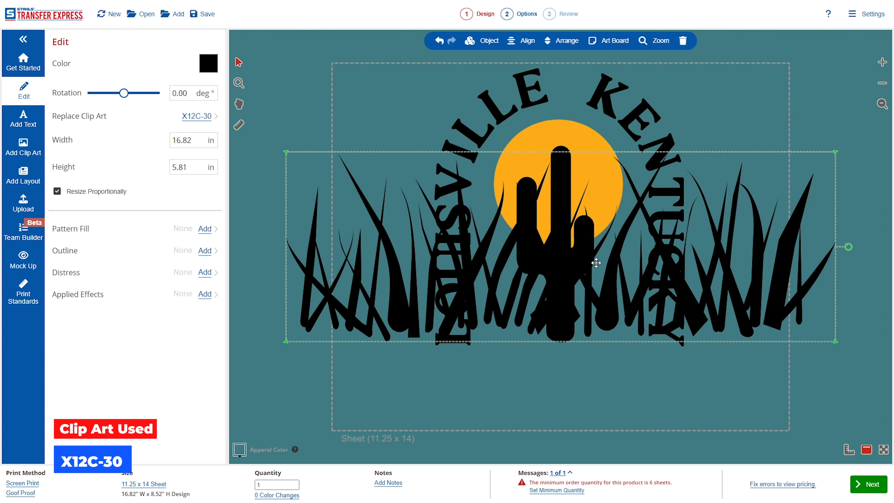
left_click_drag(836, 152, 375, 311)
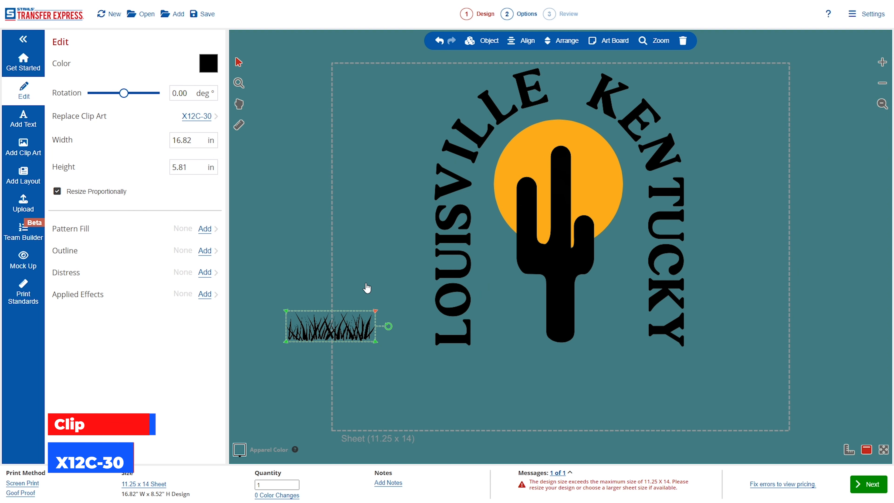
left_click_drag(331, 334, 527, 334)
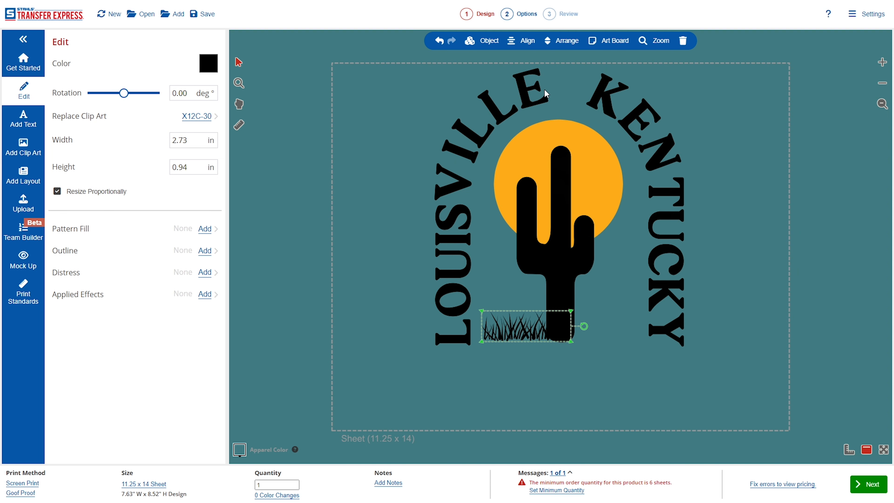
left_click(473, 41)
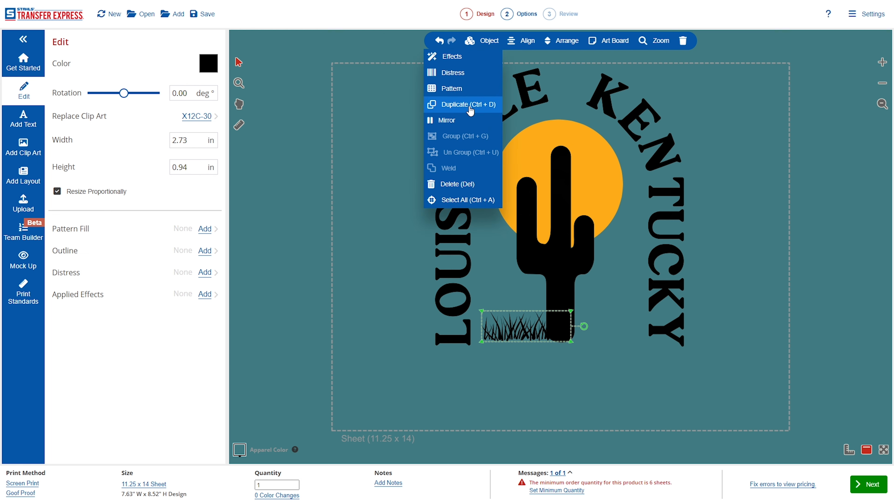
key("ctrl+d")
left_click_drag(543, 325, 590, 331)
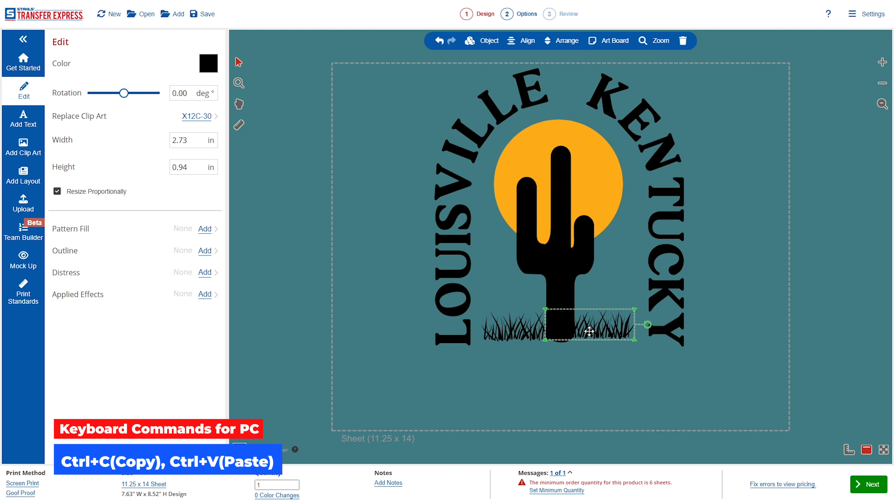
Add a new text object reading DERBY CITY.
left_click(631, 343)
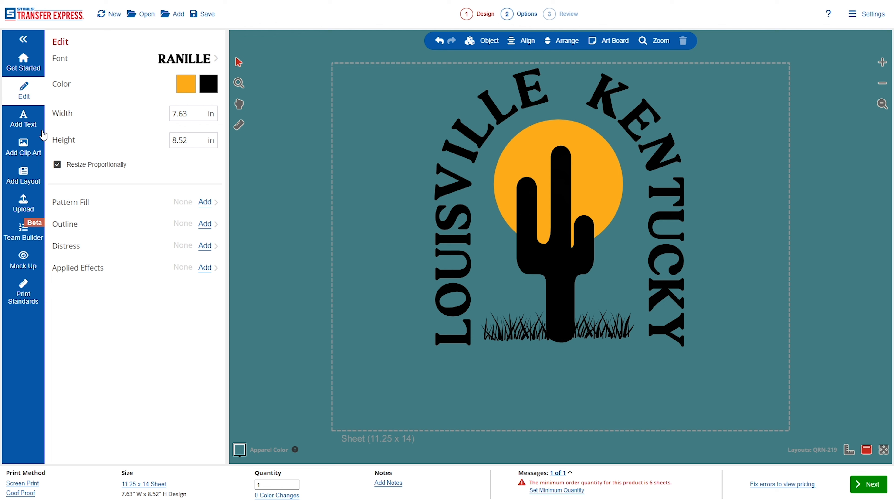
left_click(29, 123)
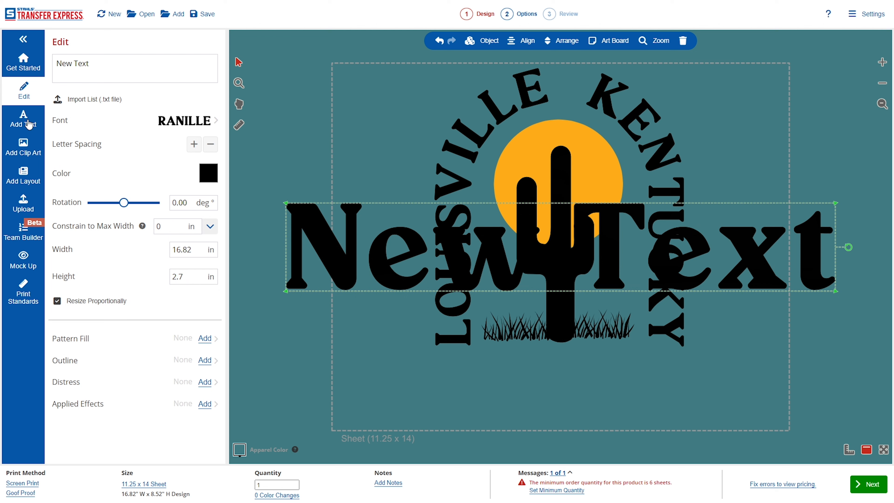
left_click(160, 66)
key("ctrl+shift+Left")
key("ctrl+shift+Left")
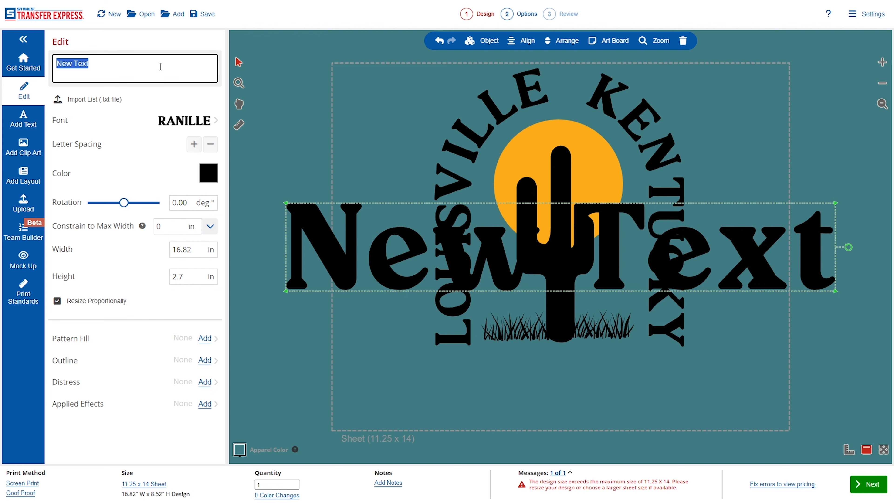
type("DEB")
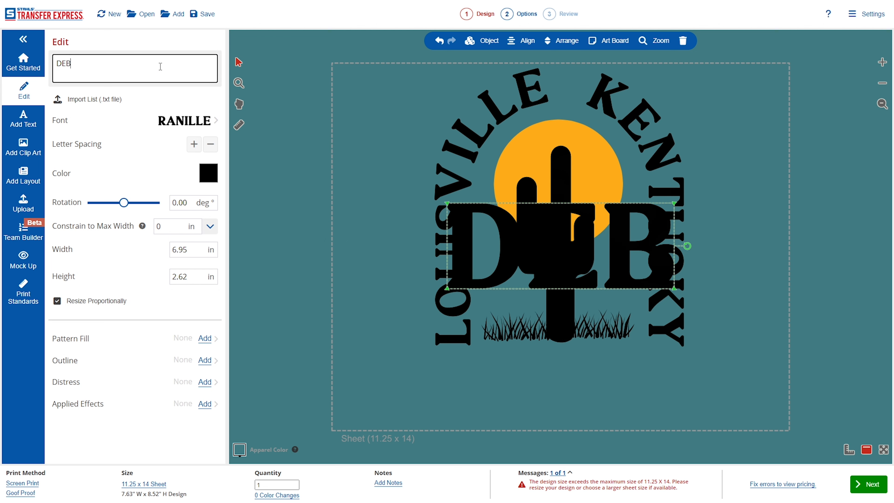
key("BackSpace")
type("RBY  CITY")
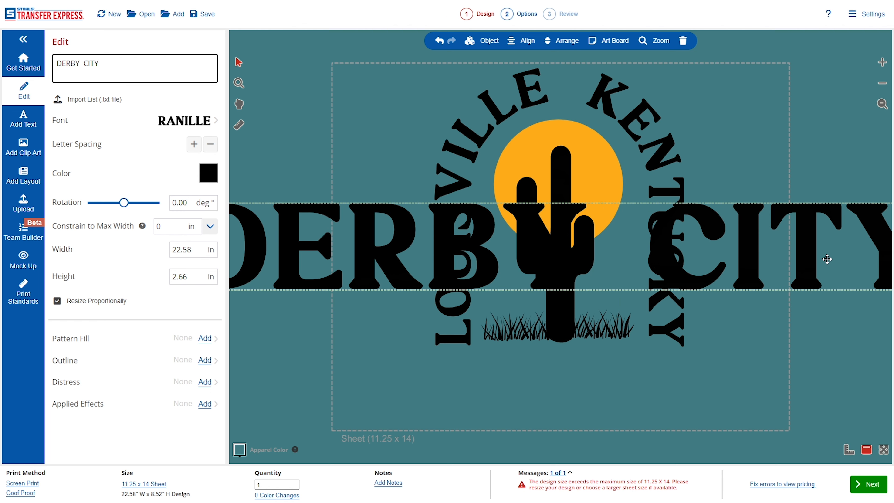
Resize DERBY CITY to 7.71 x 0.91 in and position it below the grass.
left_click_drag(825, 260, 706, 275)
left_click_drag(814, 225, 688, 390)
left_click_drag(635, 377, 638, 384)
left_click(751, 392)
Copy and paste DERBY CITY, offsetting the duplicate just below the original.
left_click(660, 377)
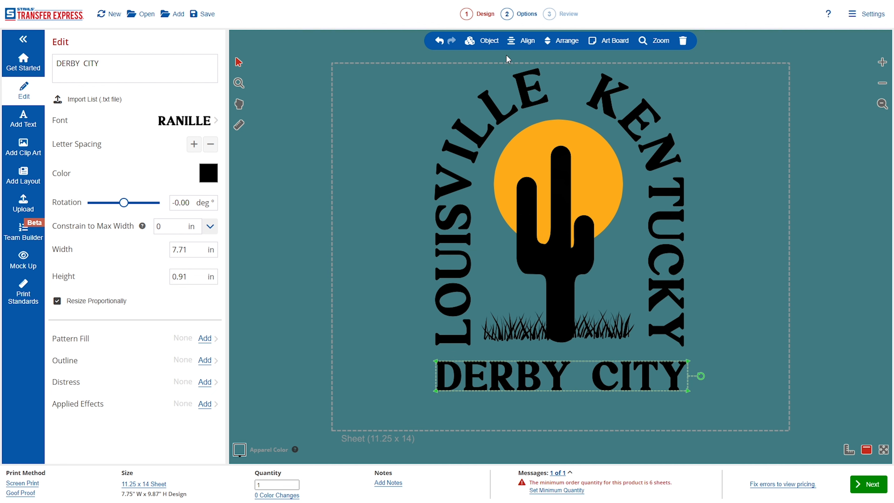
key("ctrl+c")
key("ctrl+v")
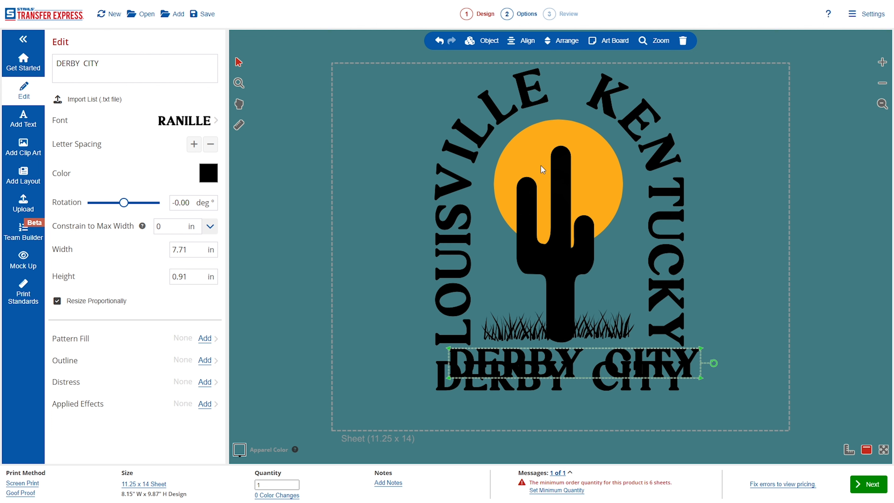
left_click_drag(603, 372, 603, 416)
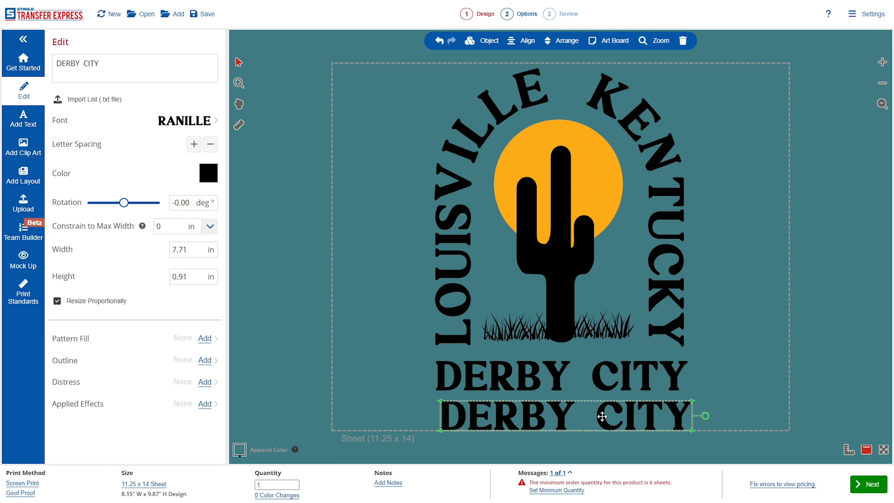
Change the duplicate line to SINCE 1778 in the same gold as the sun.
triple_click(167, 64)
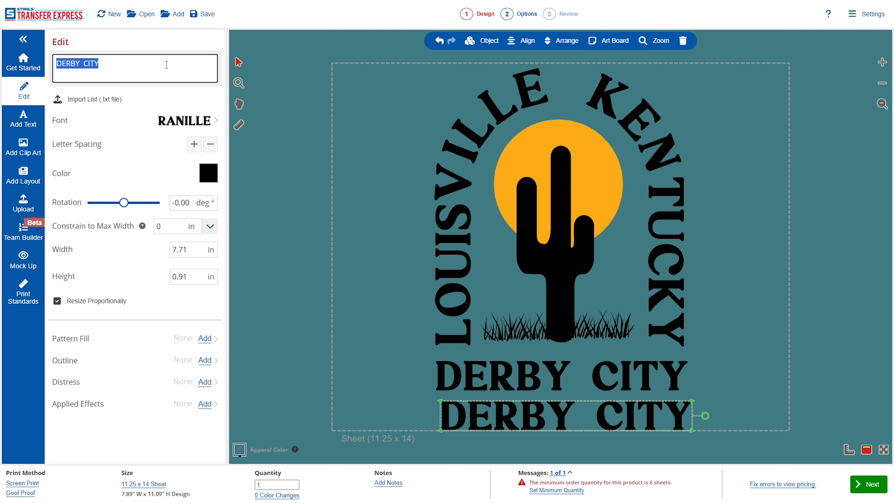
type("SINCE 1778")
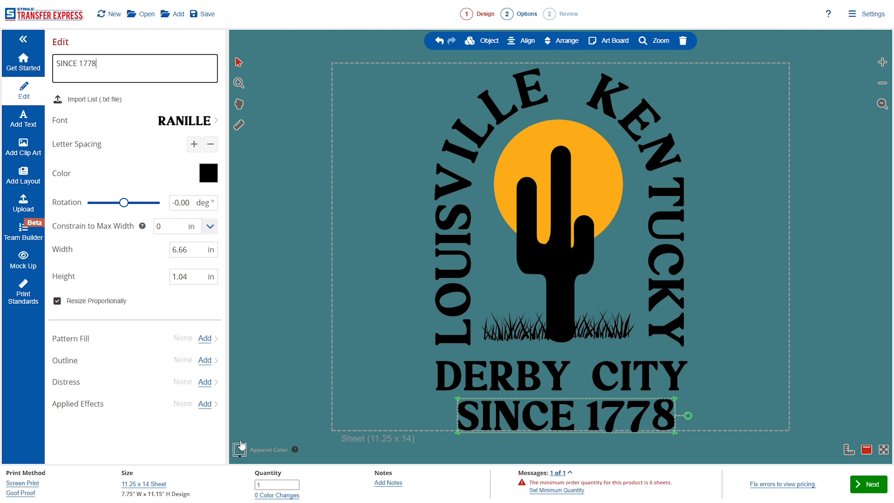
left_click(208, 174)
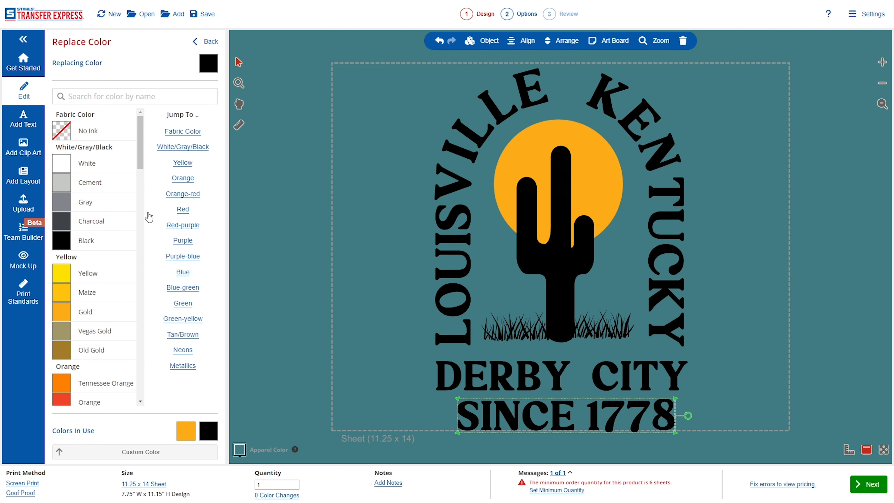
left_click(186, 431)
left_click(205, 44)
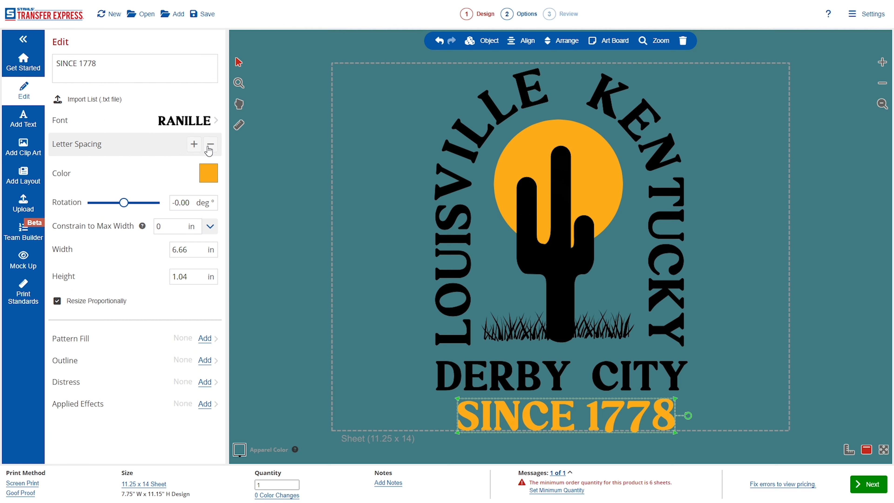
Set SINCE 1778 to the Adorn font and shrink it to 4.28 x 0.47 in.
left_click(186, 122)
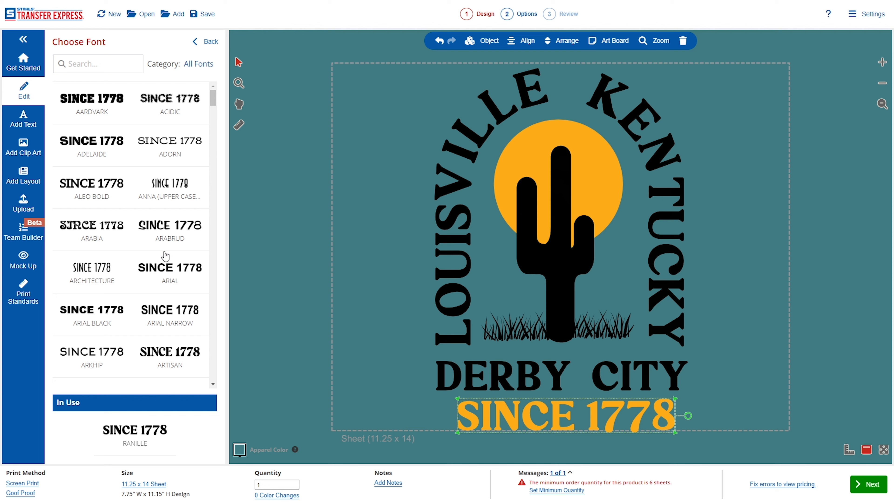
scroll(145, 320, "down", 3)
scroll(142, 292, "down", 4)
left_click(179, 139)
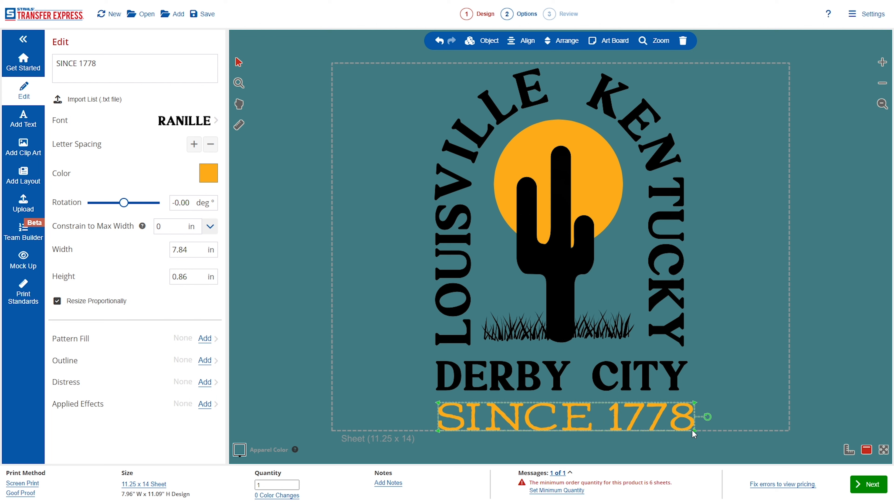
left_click_drag(694, 435, 601, 407)
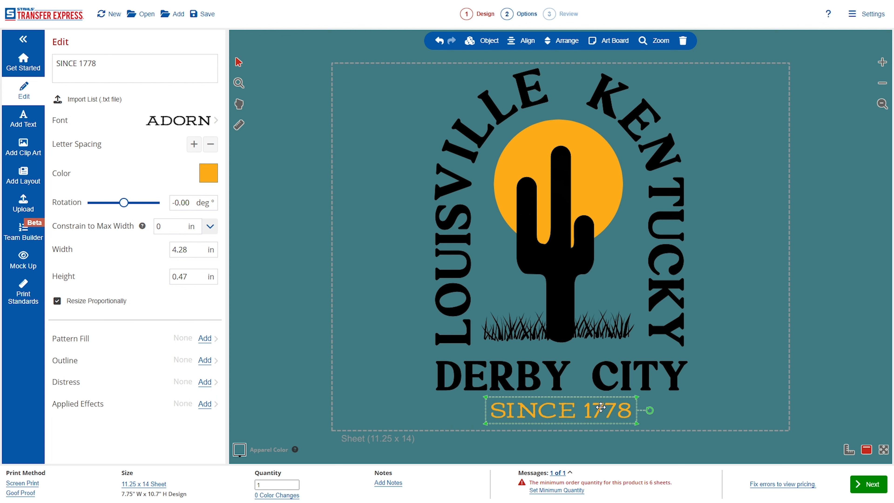
left_click(691, 411)
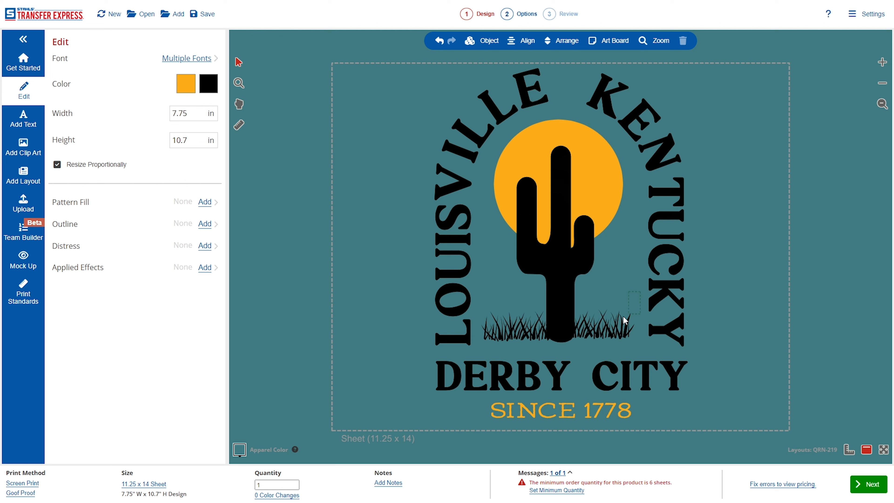
Duplicate the orange sun circle and scale the copy down to a small dot.
left_click(511, 326)
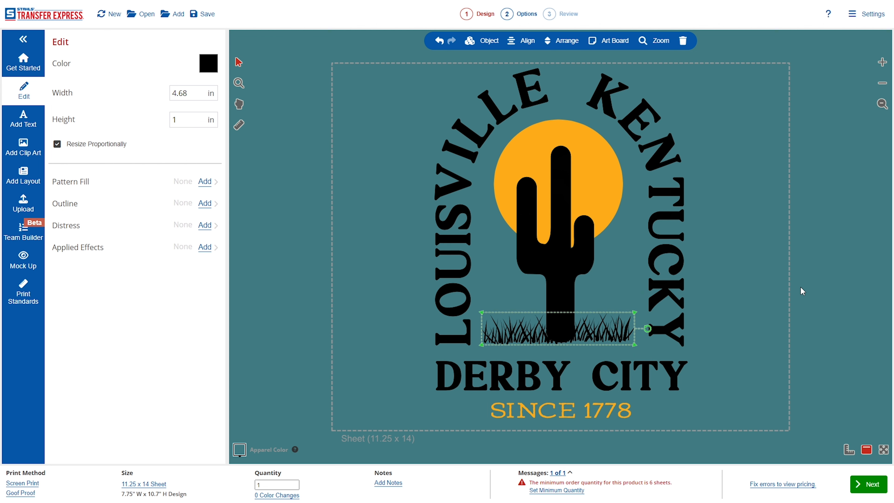
left_click(799, 292)
left_click(621, 198)
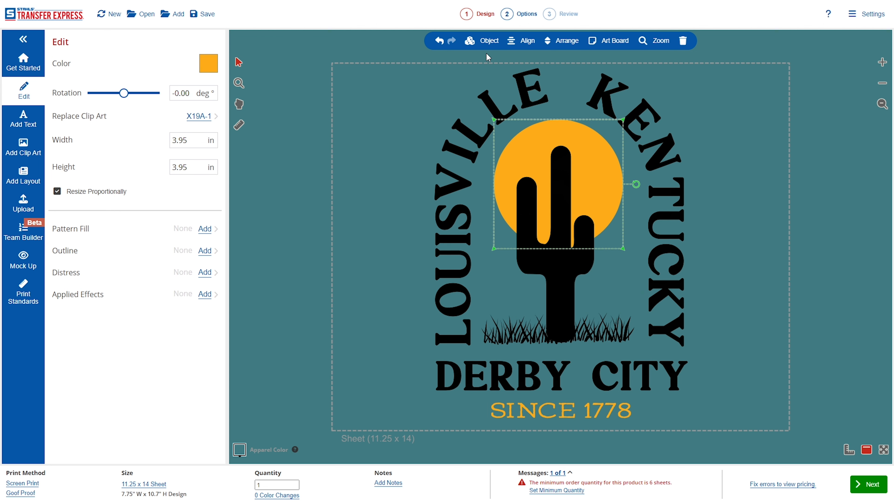
left_click(486, 41)
key("ctrl+d")
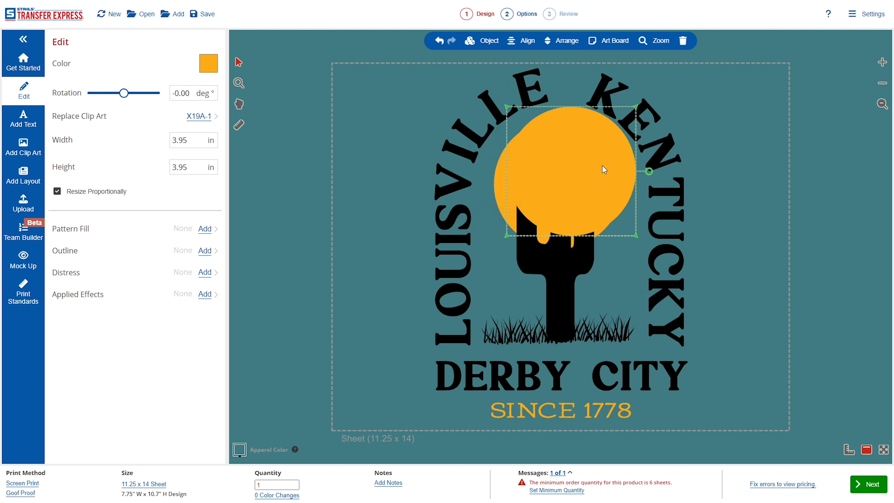
left_click_drag(636, 107, 512, 230)
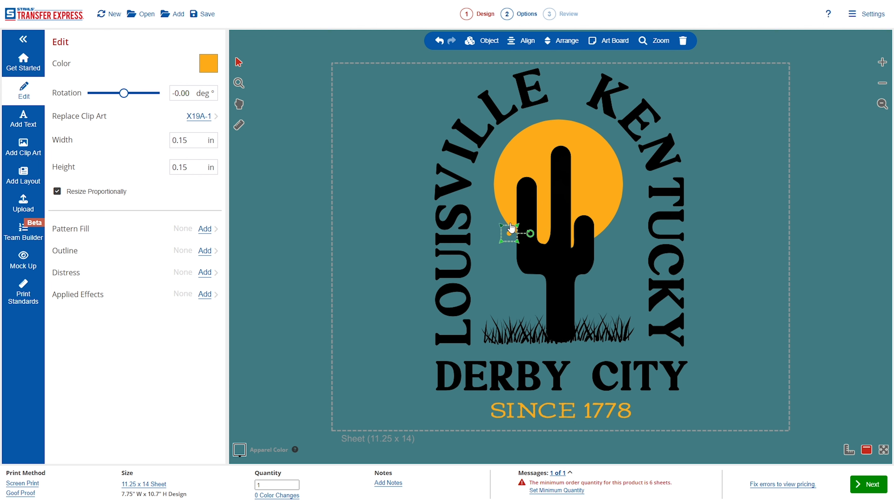
left_click(730, 234)
Shrink the dot to about 0.07 in and place it up and left beside the cactus.
left_click(509, 234)
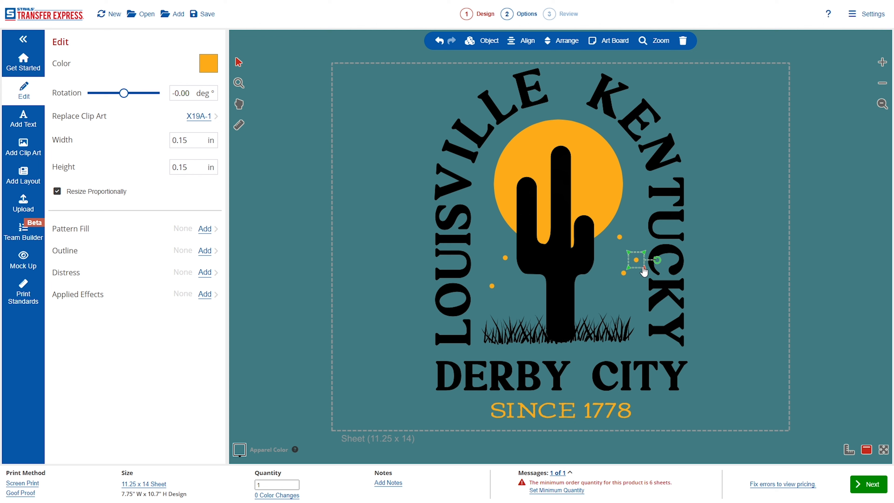
left_click_drag(645, 270, 637, 260)
left_click(765, 263)
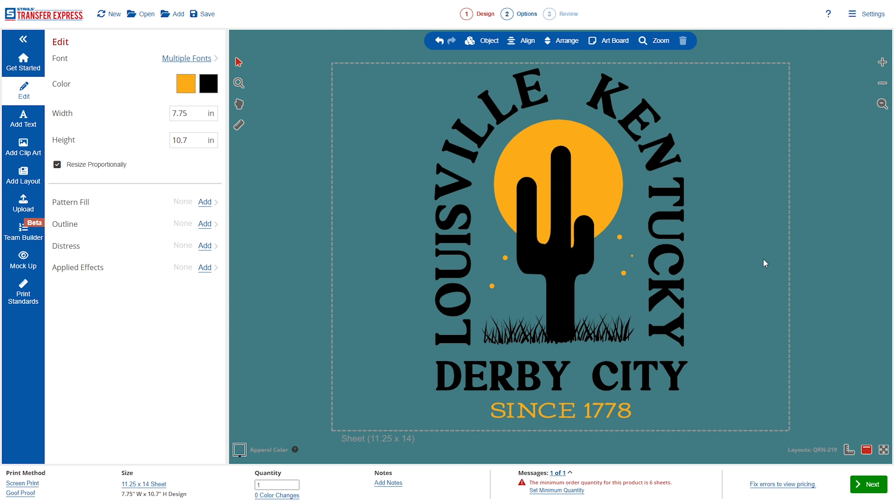
left_click(634, 256)
left_click_drag(632, 256, 503, 266)
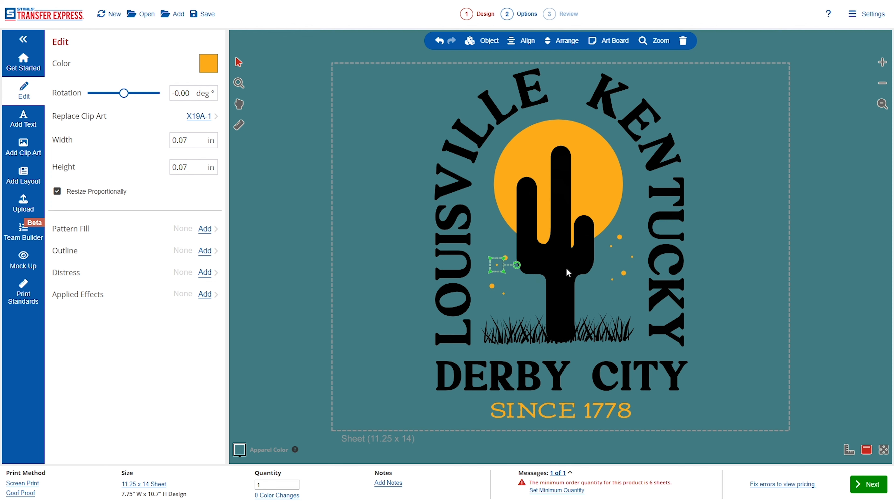
left_click(732, 263)
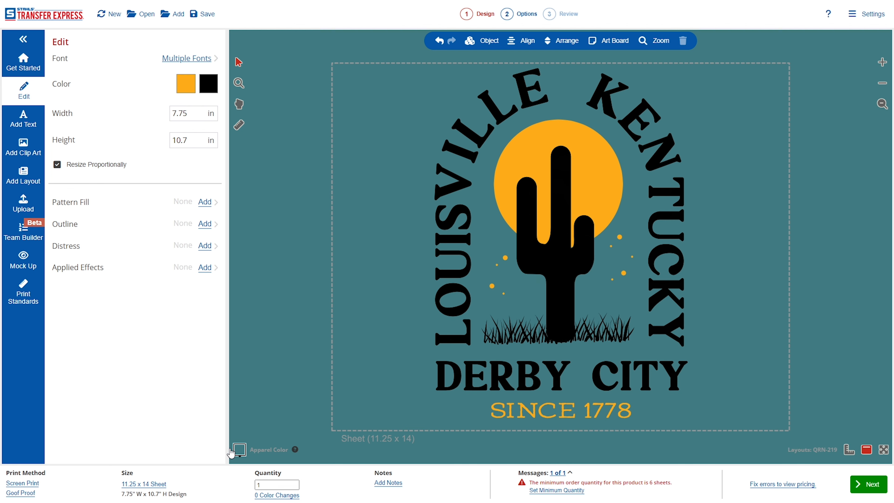
Switch the 11.25 x 14 sheet to portrait orientation.
left_click(154, 485)
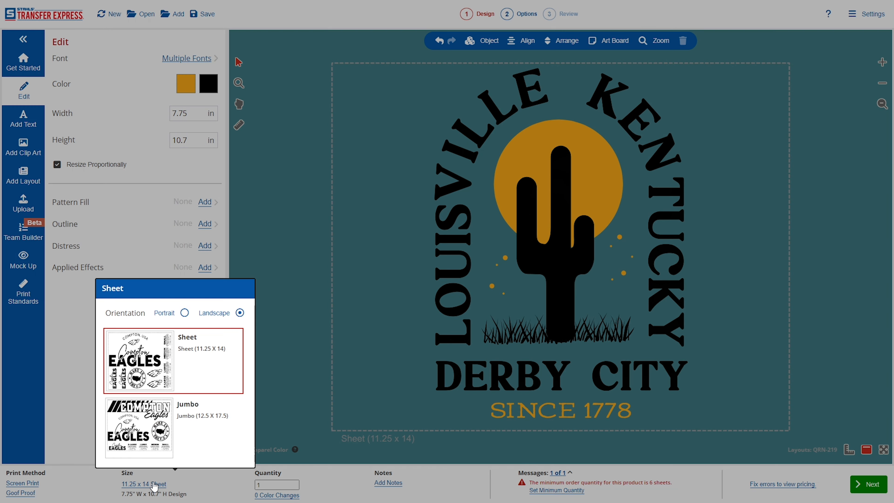
left_click(184, 313)
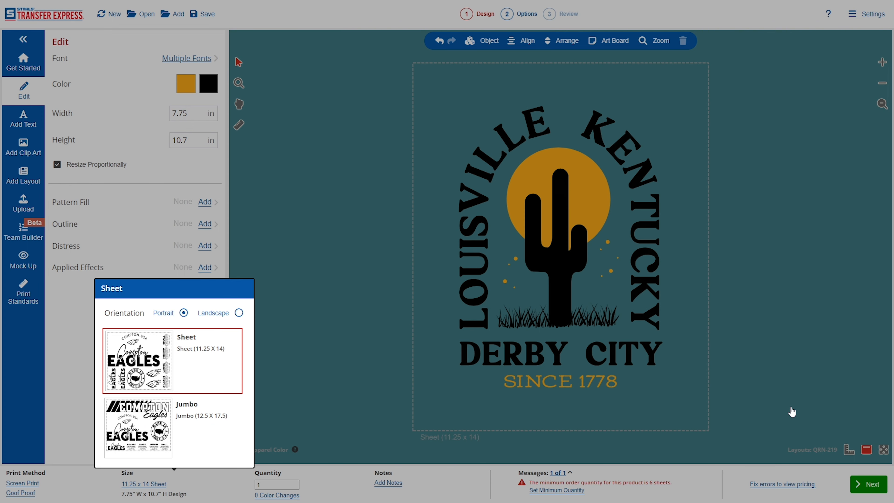
left_click(753, 119)
Scale the whole design to 10 in wide (13.81 in tall) and centre it on the sheet.
left_click_drag(736, 405, 745, 439)
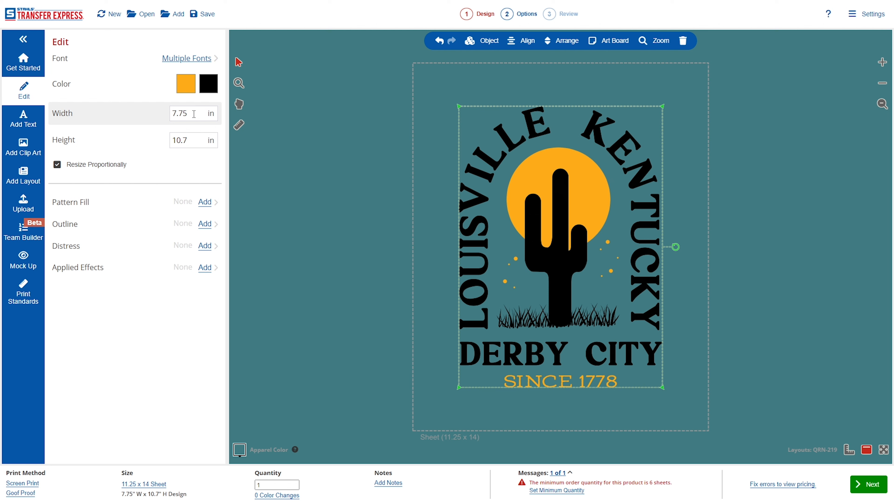
left_click_drag(192, 113, 169, 118)
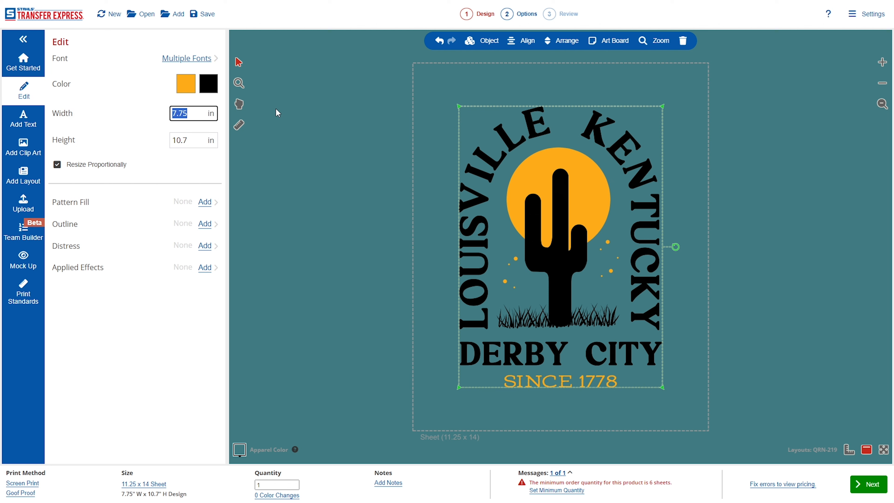
type("10")
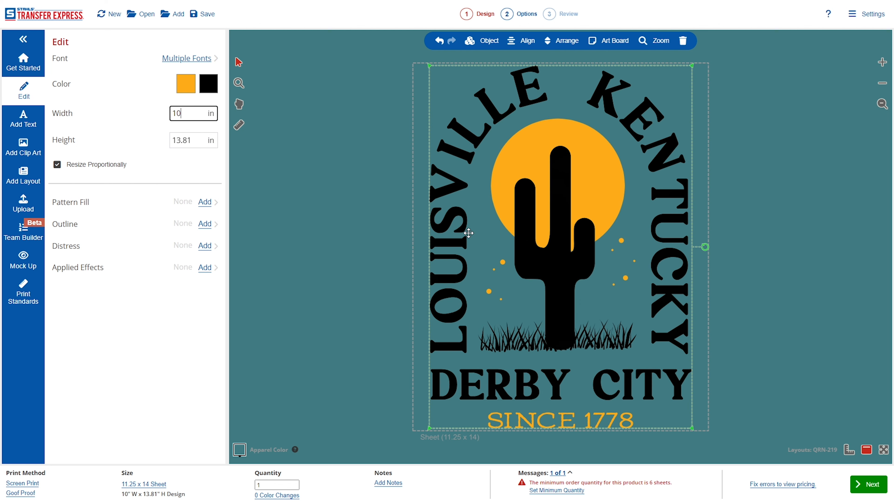
left_click_drag(504, 258, 503, 258)
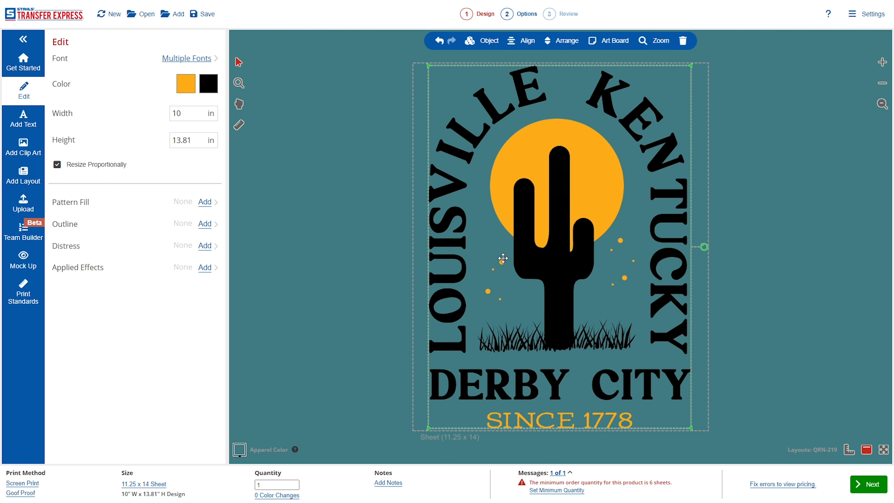
left_click(785, 262)
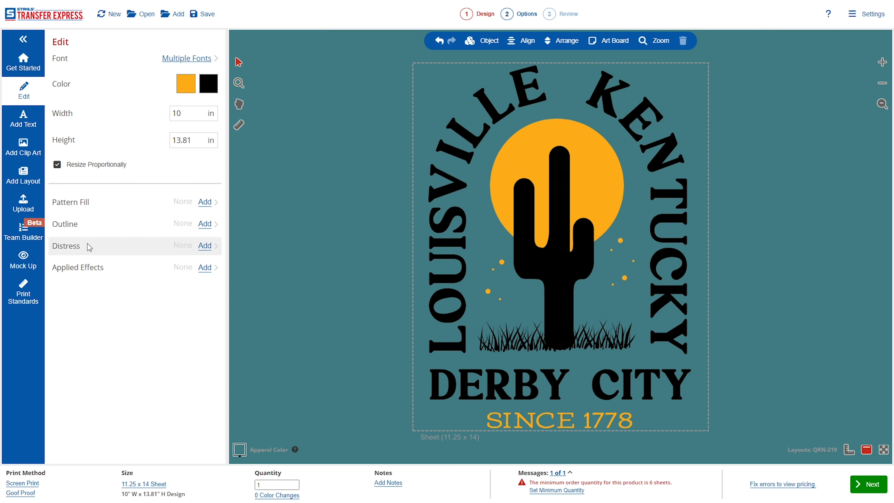
left_click(24, 262)
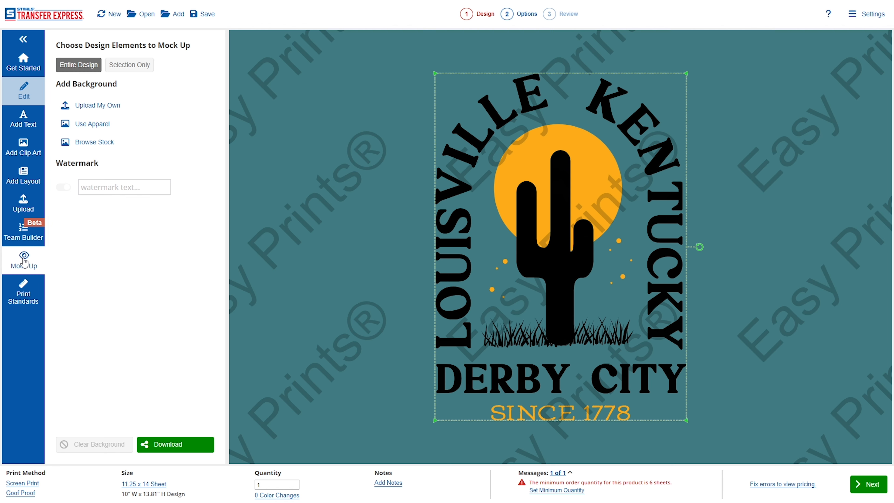
Mock the design up on a teal Next Level NL3600 tee.
left_click(94, 126)
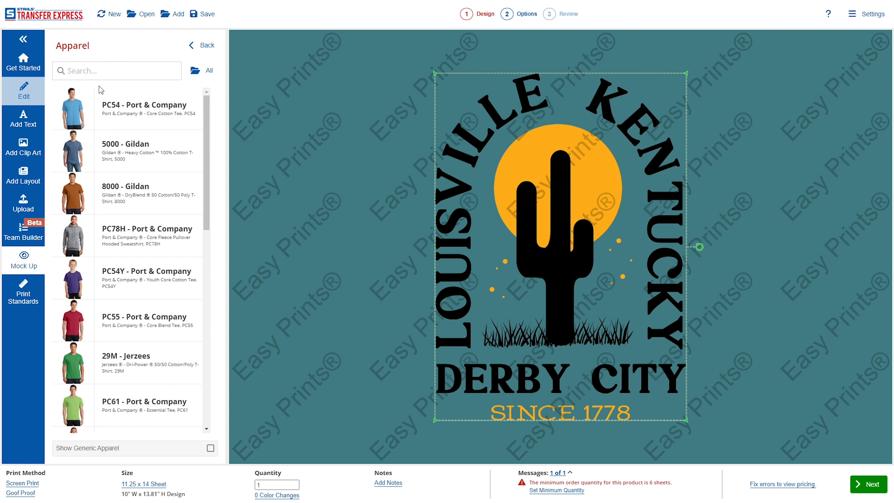
type("3600")
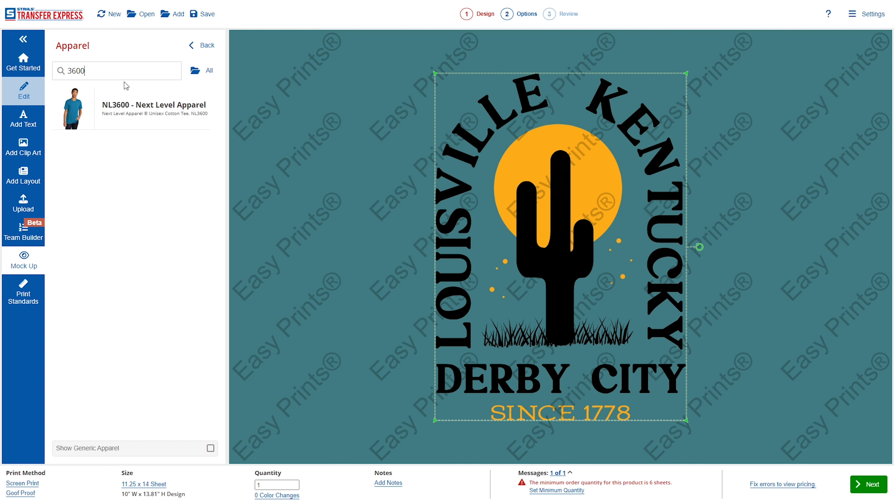
left_click(138, 112)
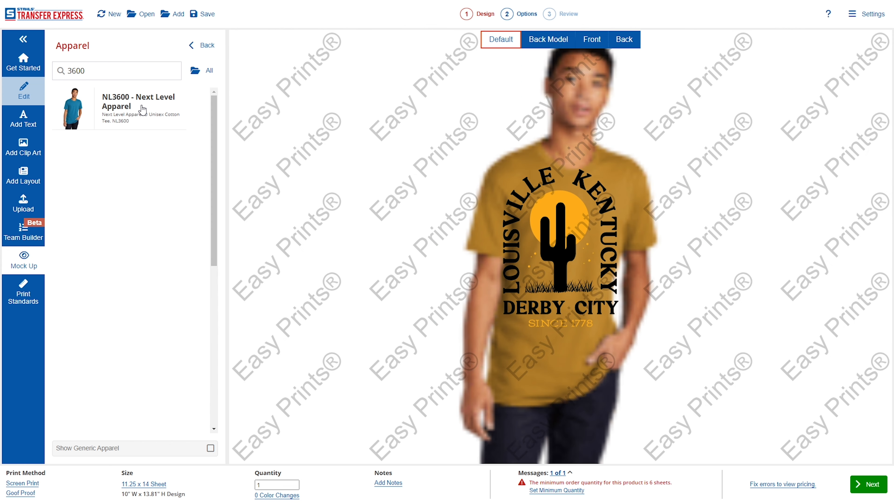
scroll(202, 264, "down", 2)
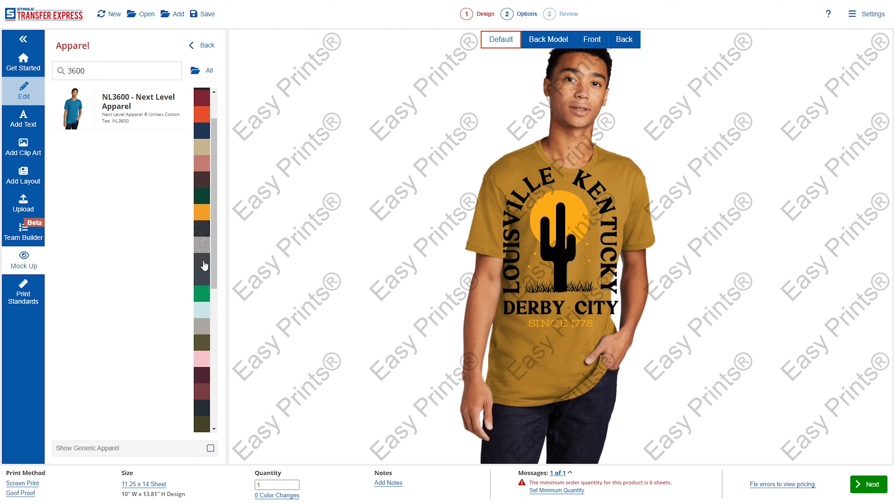
left_click(202, 199)
scroll(208, 275, "down", 5)
scroll(207, 278, "down", 4)
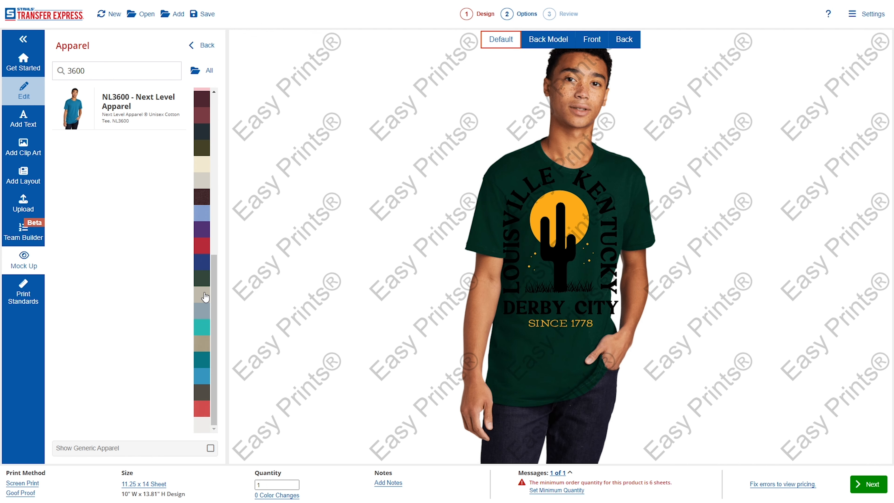
left_click(203, 360)
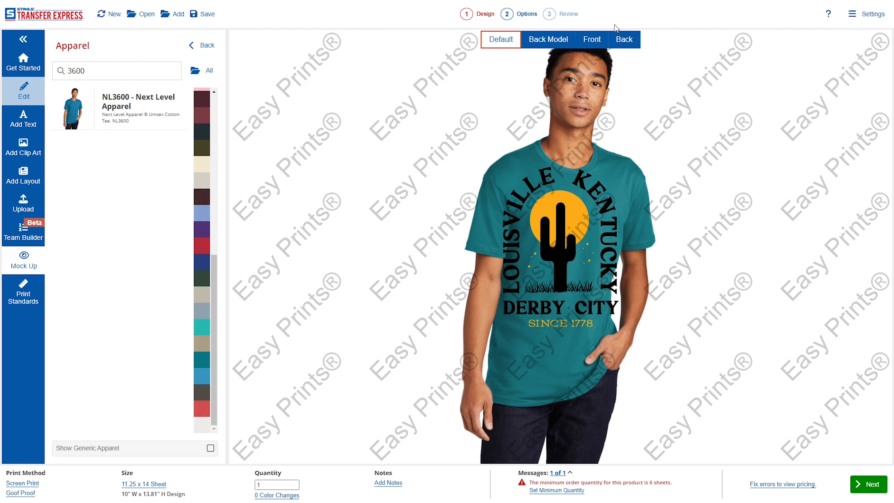
Preview the design on the flat front shirt, then on the back model.
left_click(595, 43)
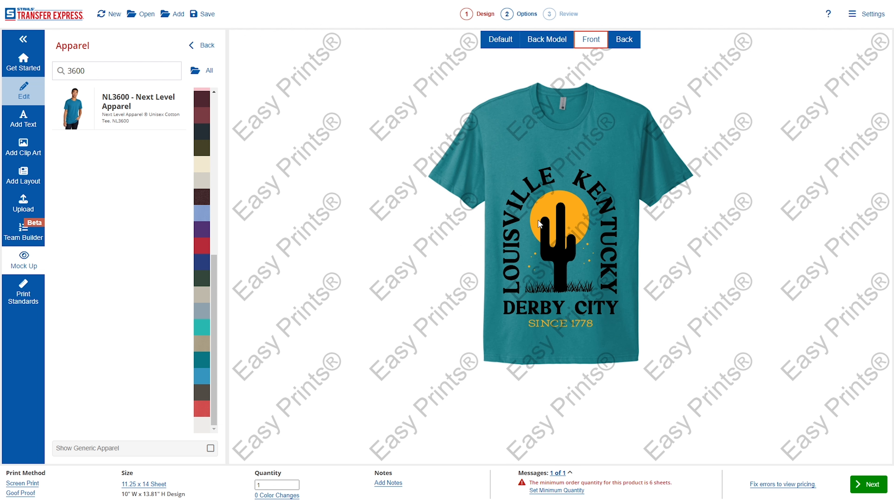
left_click(553, 42)
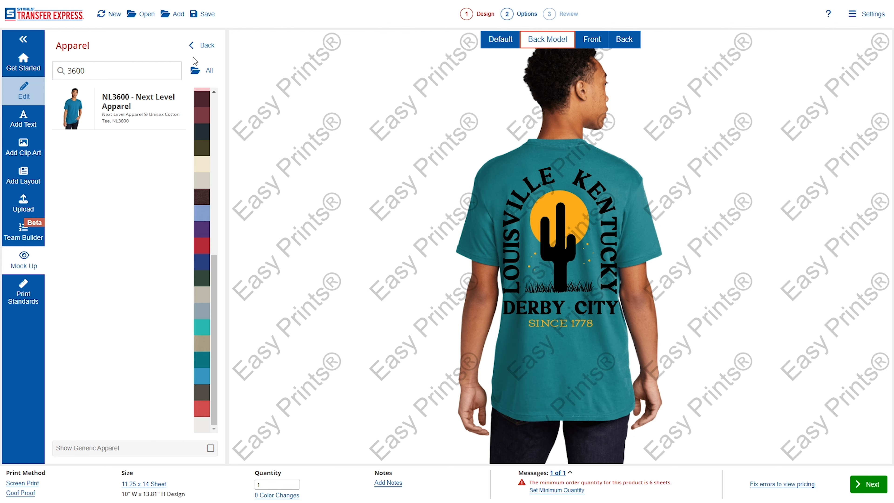
left_click(204, 45)
left_click(89, 186)
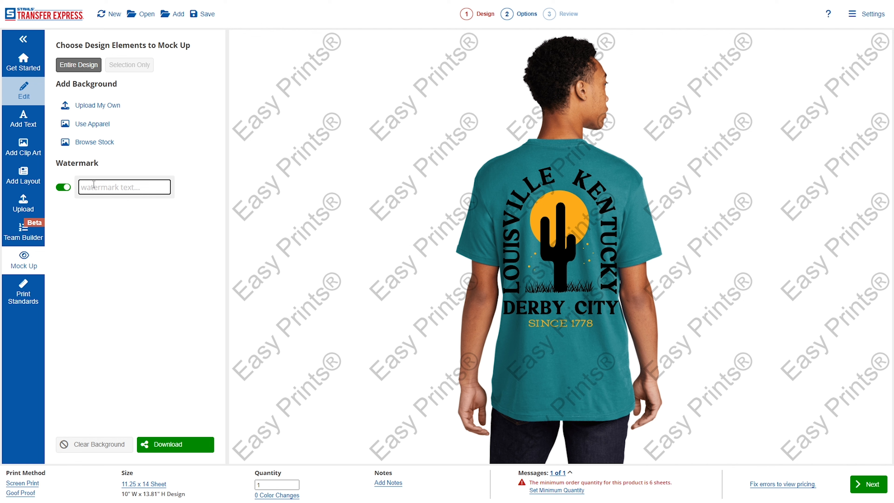
Enter Transfer Express as the watermark text, then switch the watermark off.
type("Trnan")
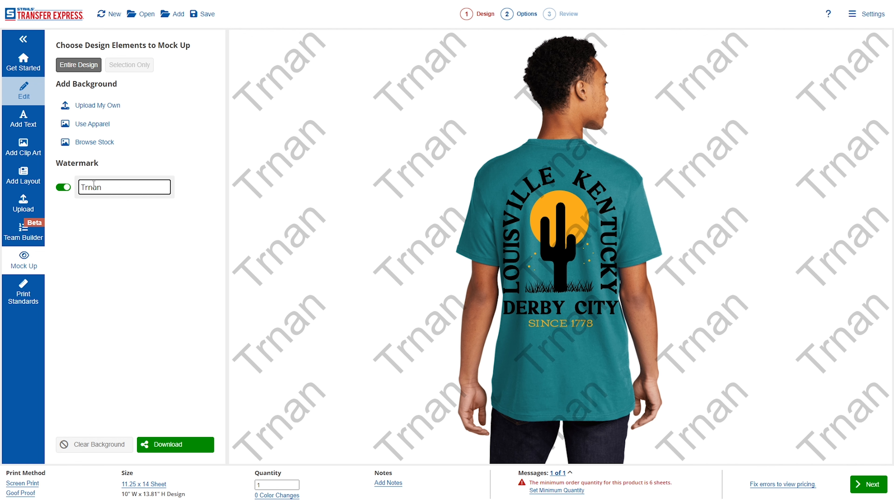
type("fer Express")
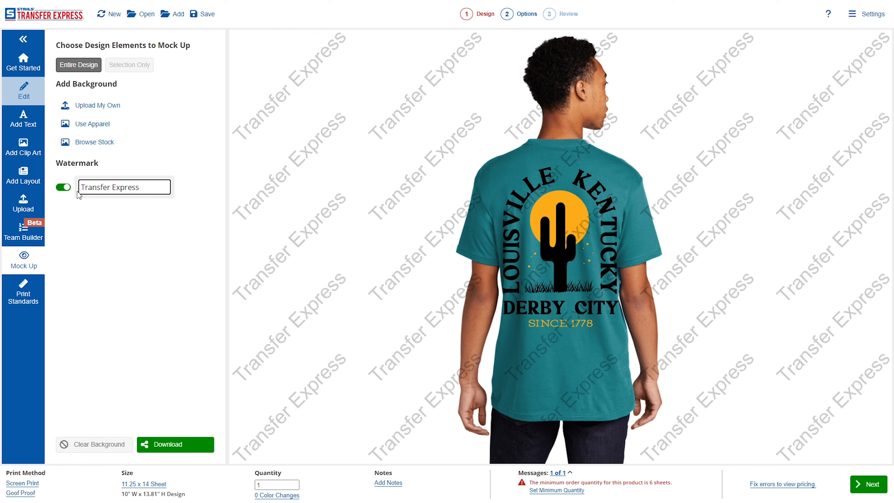
left_click(66, 188)
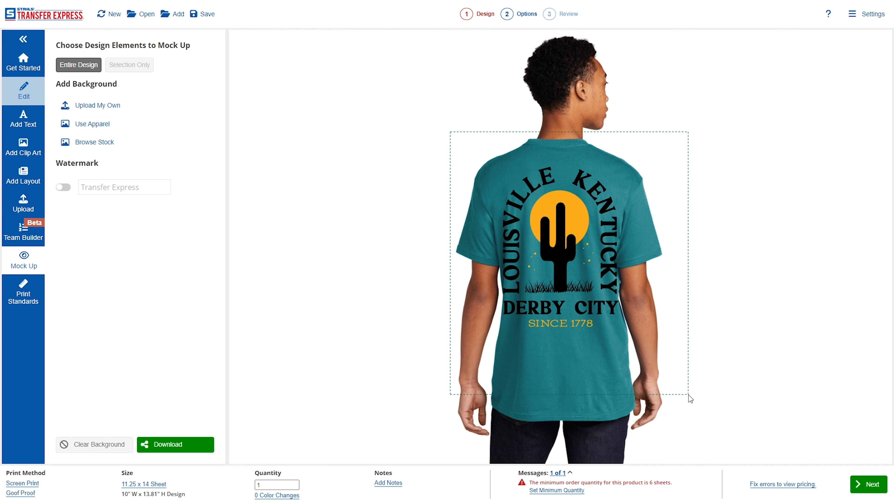
Switch to the flat front apparel view and drag the whole design slightly higher on the chest.
left_click(127, 129)
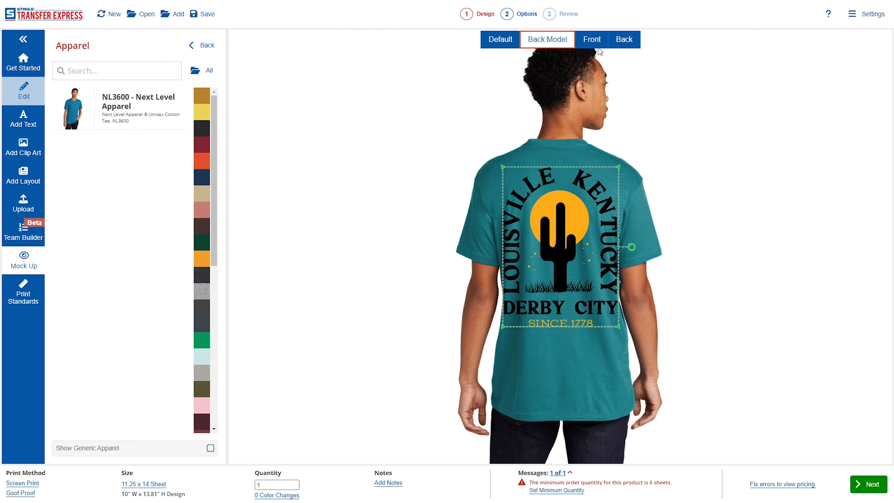
left_click(594, 41)
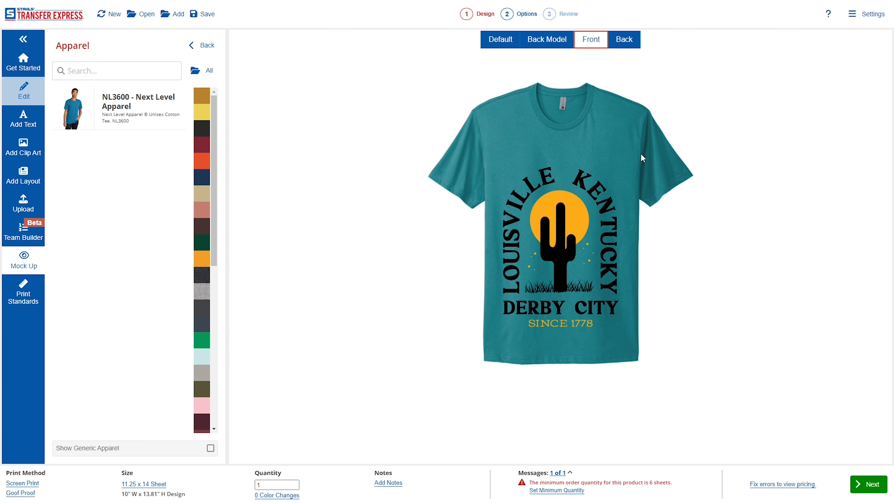
left_click_drag(650, 136, 469, 354)
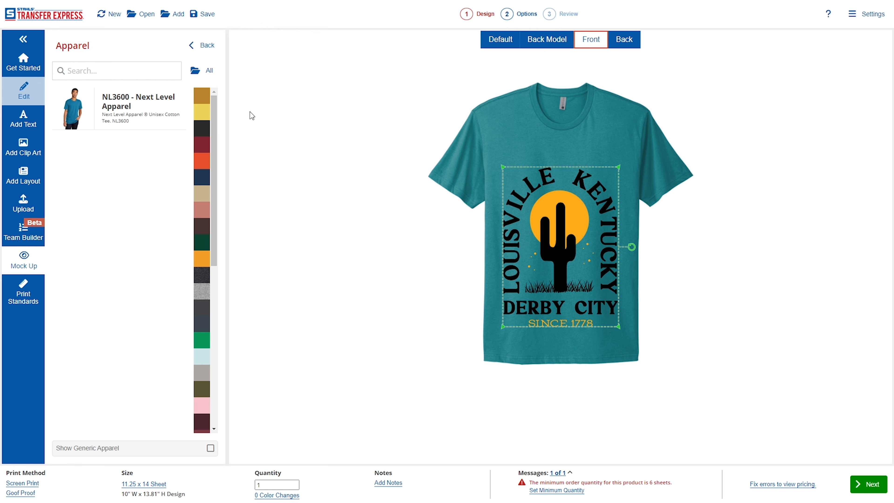
left_click(203, 45)
left_click_drag(606, 315, 614, 293)
left_click_drag(587, 254, 588, 251)
left_click(662, 279)
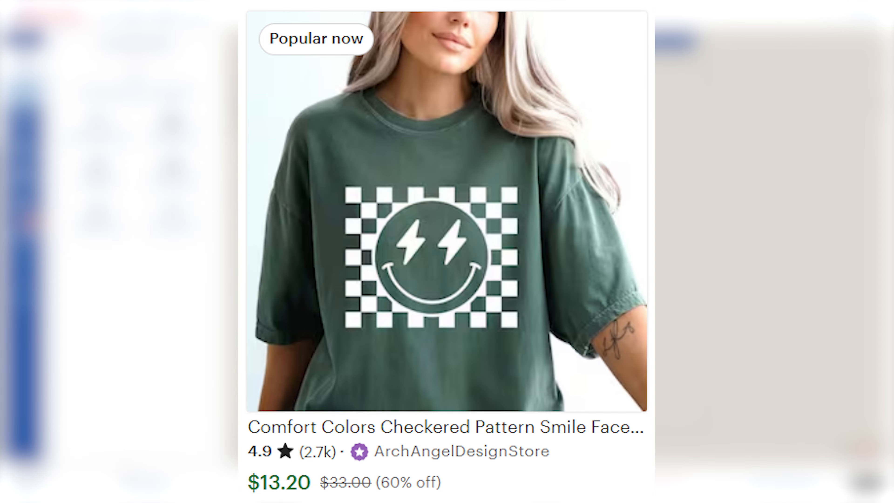
Browse the Promo Layouts, then close the layout gallery without adding one.
left_click(22, 176)
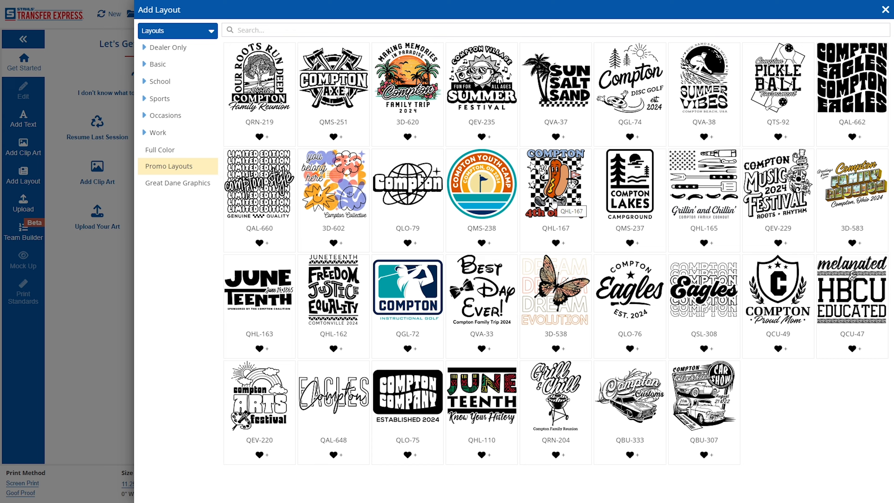
left_click(114, 295)
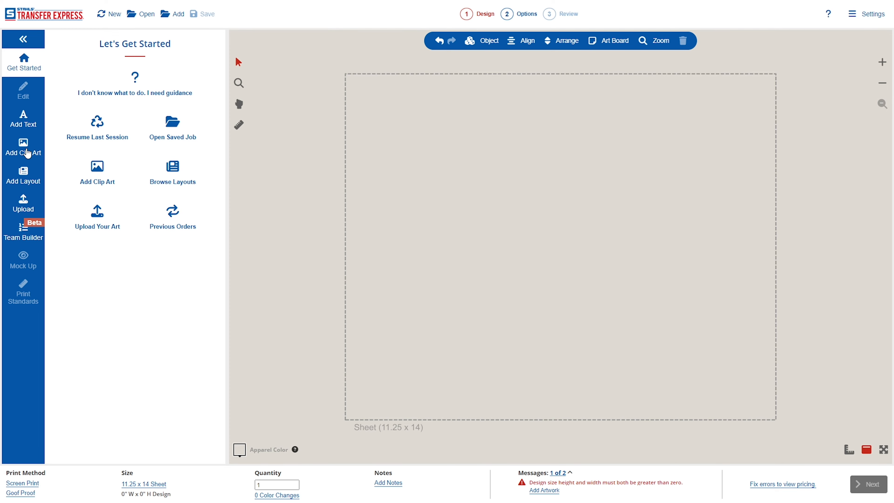
Add the 'checker' clip art X19B-828 and resize it to 9.72 x 8.7 in.
left_click(25, 149)
left_click(268, 32)
type("checker")
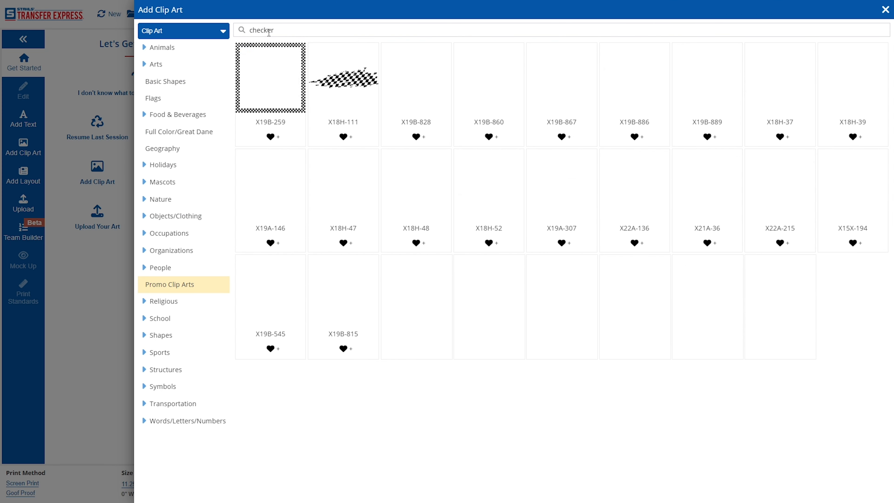
left_click(415, 86)
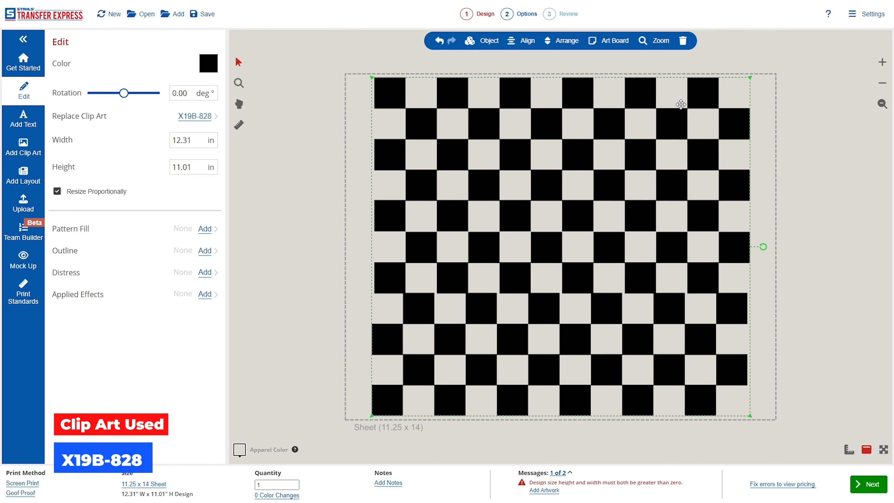
left_click_drag(751, 78, 666, 147)
left_click_drag(607, 217, 636, 186)
Set the garment background colour to Turquoise.
left_click(239, 450)
scroll(66, 315, "down", 10)
scroll(51, 340, "down", 3)
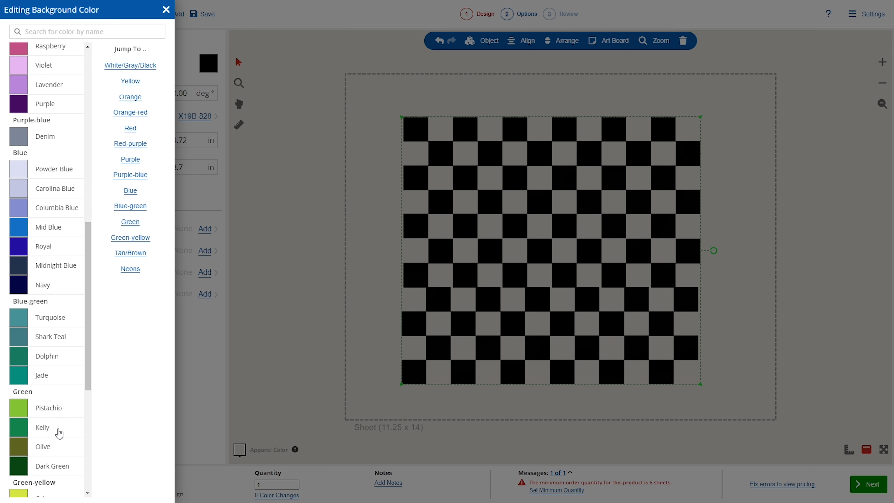
left_click(62, 318)
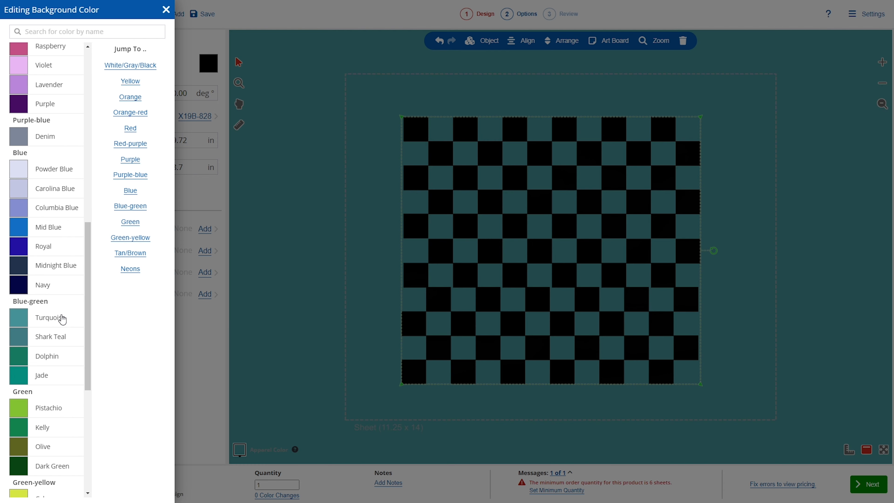
left_click(311, 249)
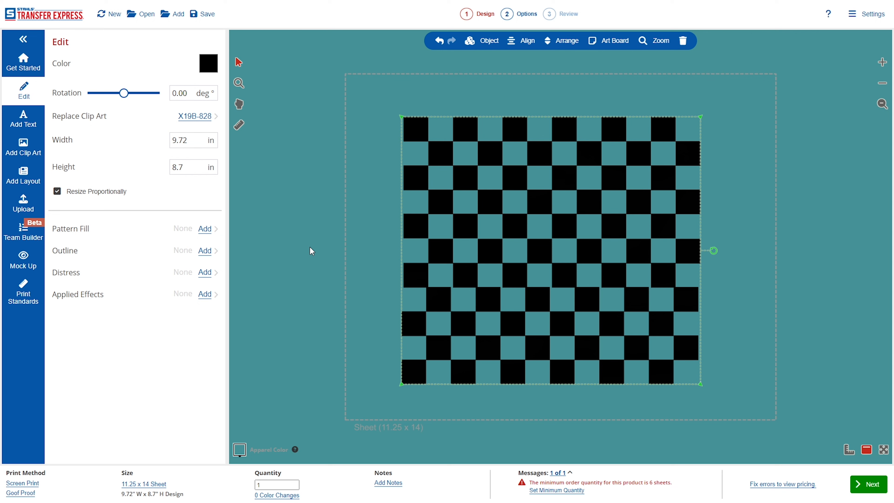
Replace the checkerboard's black colour with White.
left_click(208, 63)
left_click(90, 169)
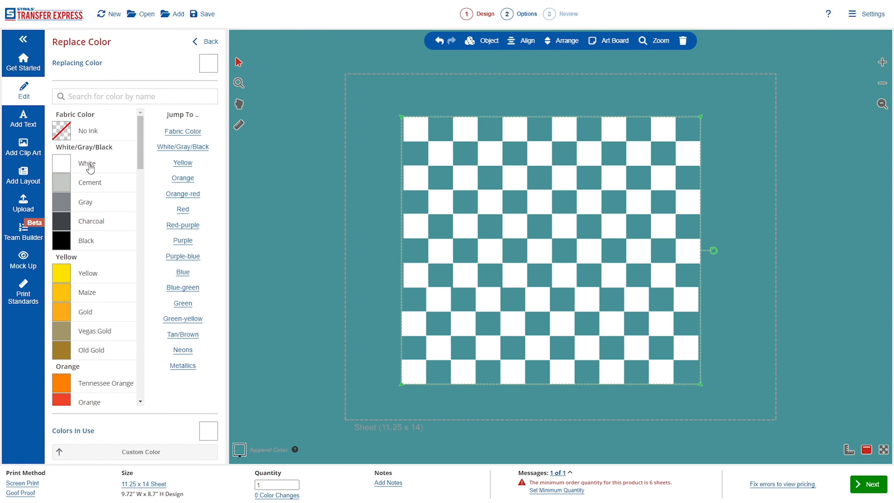
left_click(206, 41)
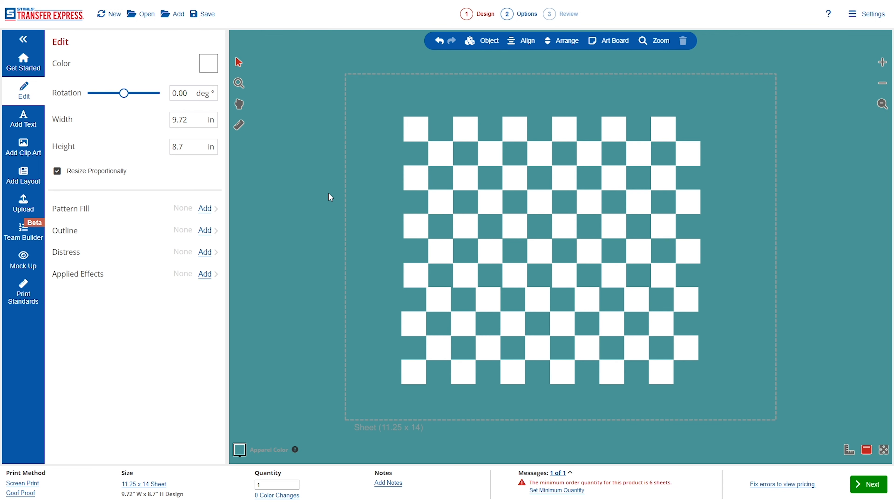
left_click(22, 148)
Search 'smil', place the smiley face, and shrink it to 8.28 in over the checkerboard.
double_click(308, 31)
type("smile")
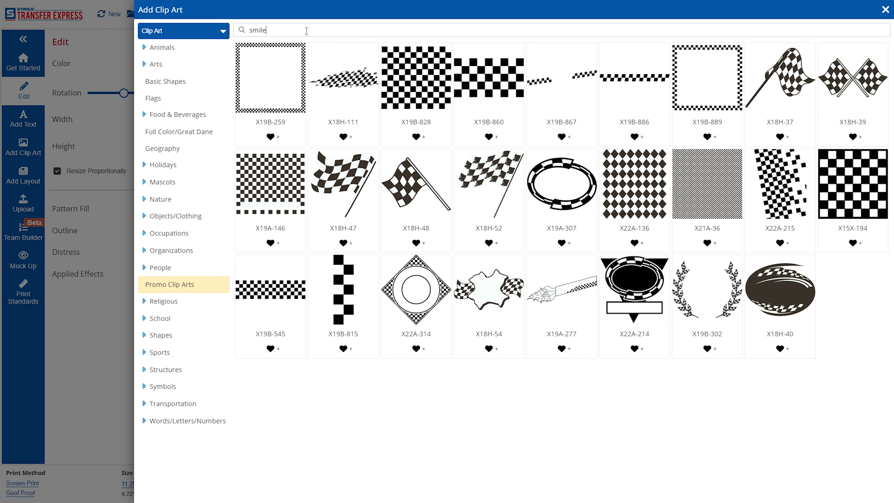
key("Return")
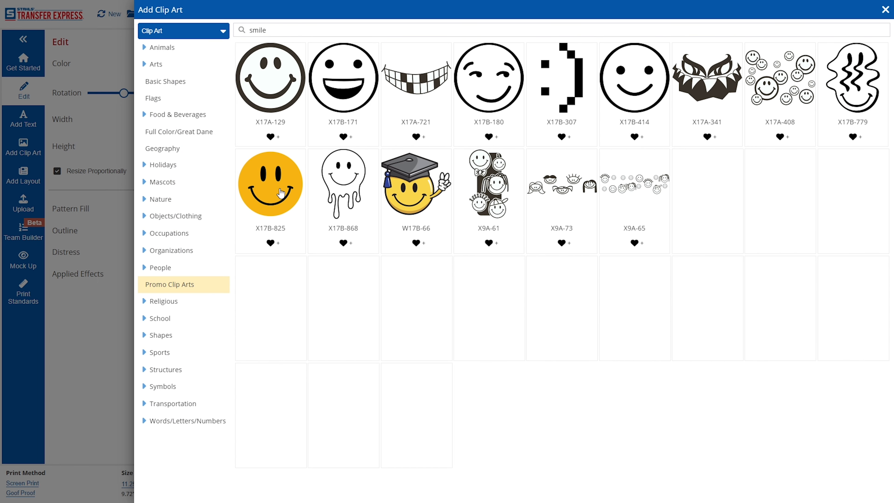
left_click(284, 197)
left_click_drag(732, 83, 644, 161)
left_click_drag(578, 224, 602, 196)
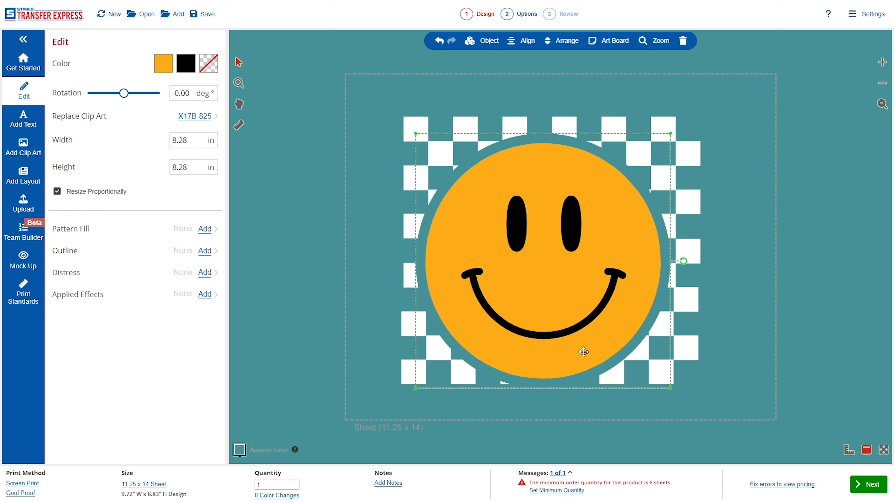
Make the smiley's ring white and its face fill transparent, then pick its black features.
left_click(209, 65)
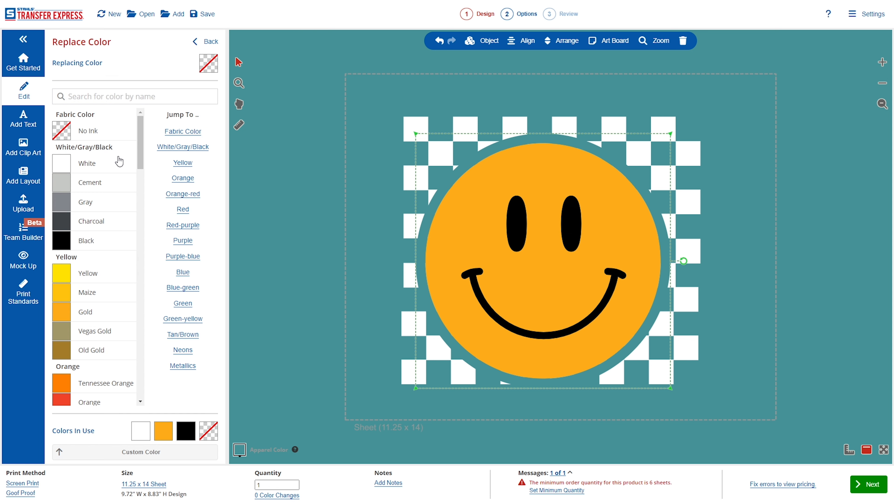
left_click(113, 165)
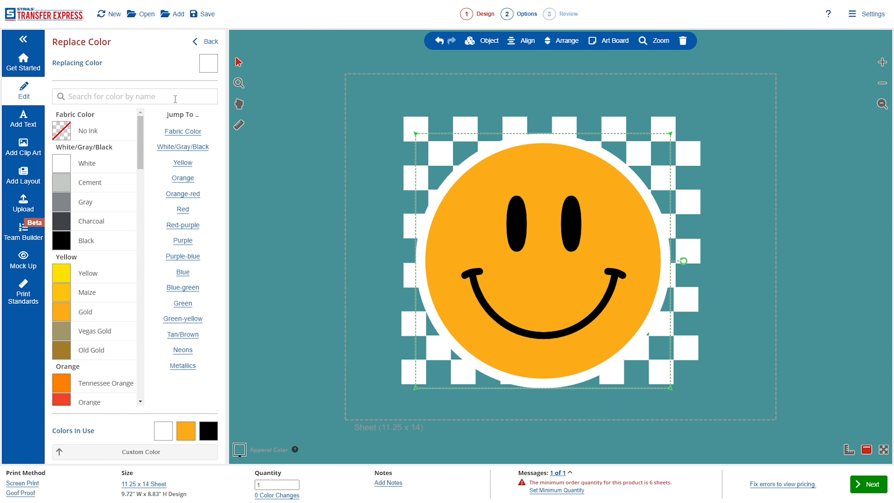
left_click(208, 41)
left_click(182, 67)
left_click(100, 134)
left_click(195, 42)
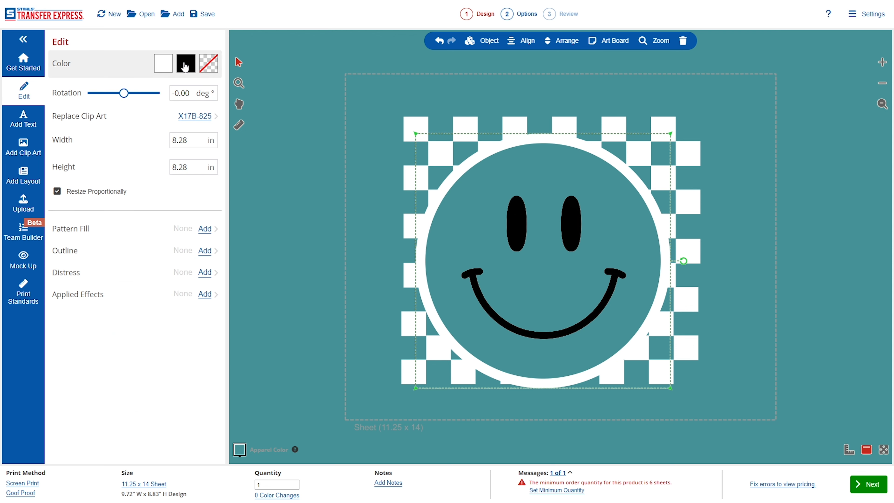
left_click(186, 67)
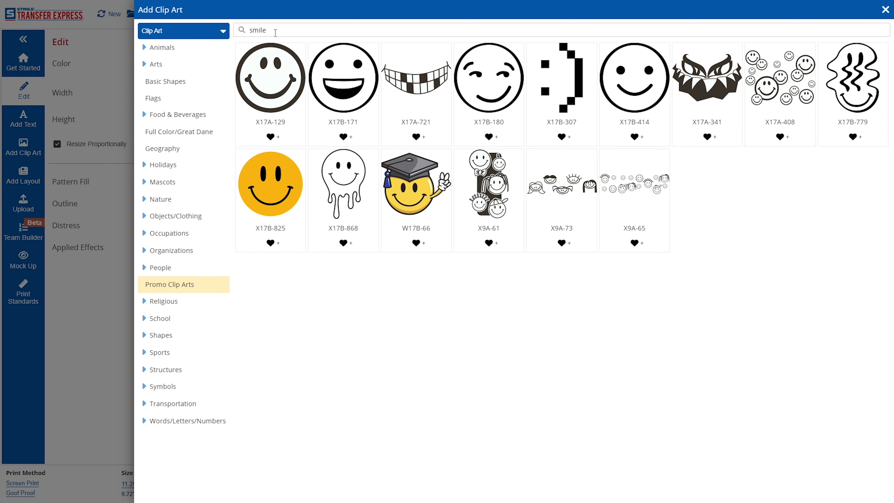
Search 'li' and add the X17A-965 lightning bolt clip art.
double_click(275, 31)
type("lightning")
key("Return")
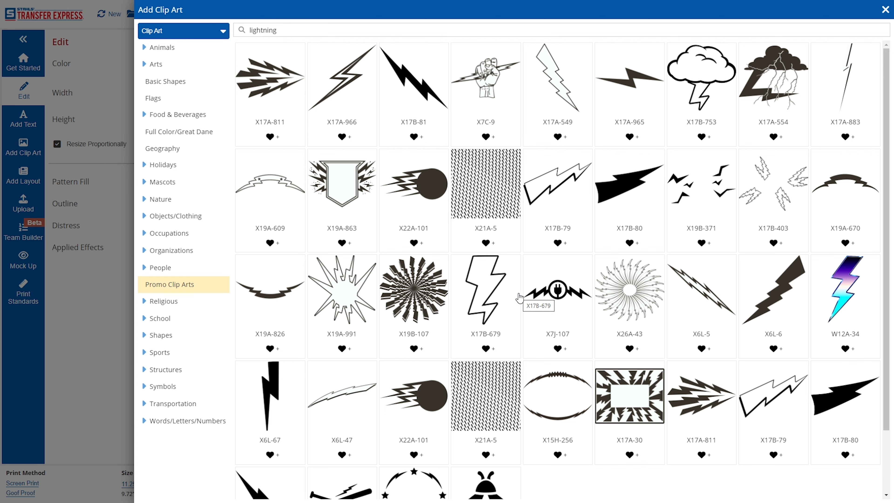
scroll(520, 296, "down", 2)
scroll(533, 295, "up", 2)
left_click(630, 78)
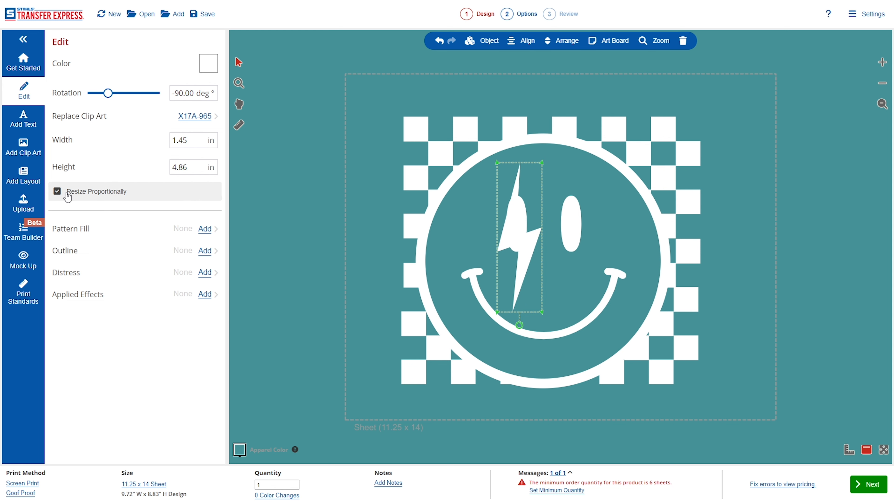
Shorten the bolt non-proportionally to 1.51 x 3.07 in, tilt it over the left eye, and copy it onto the right eye.
left_click(74, 195)
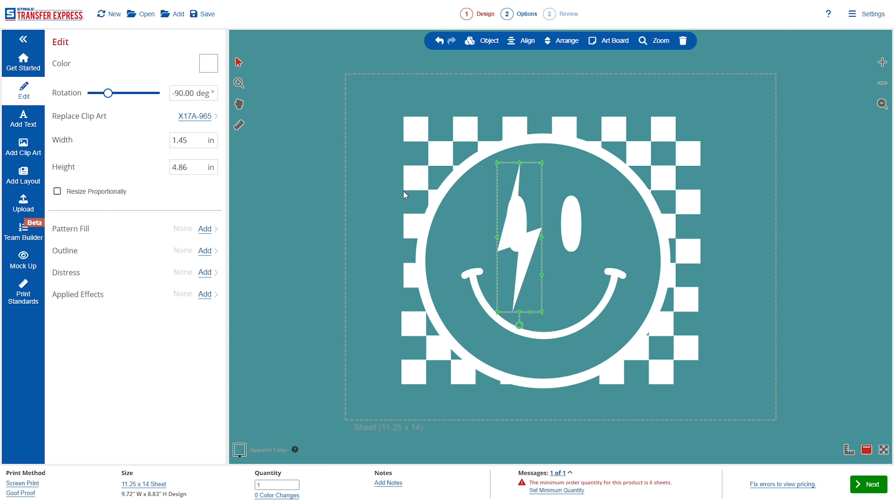
left_click_drag(520, 163, 522, 220)
left_click_drag(520, 216, 520, 216)
left_click_drag(522, 264, 522, 219)
left_click_drag(520, 281, 509, 279)
key("ctrl+c")
key("ctrl+v")
left_click_drag(537, 223, 579, 233)
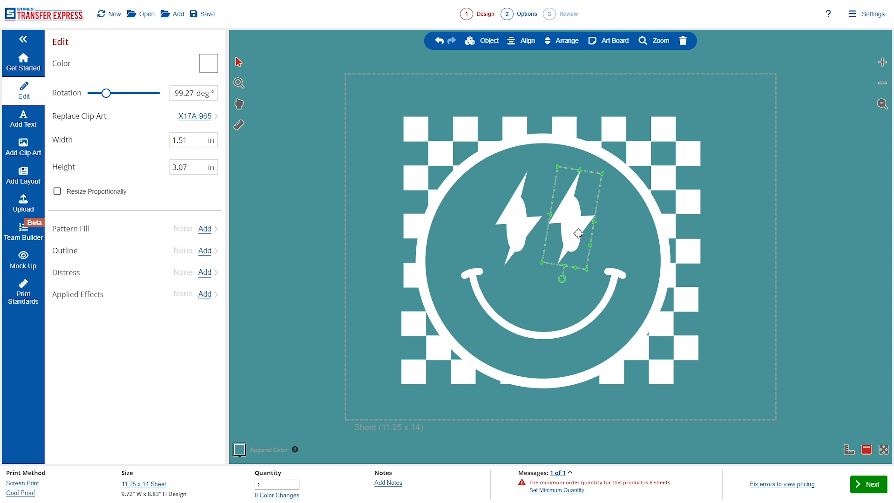
Ungroup the smiley twice and delete both oval eyes.
left_click(668, 271)
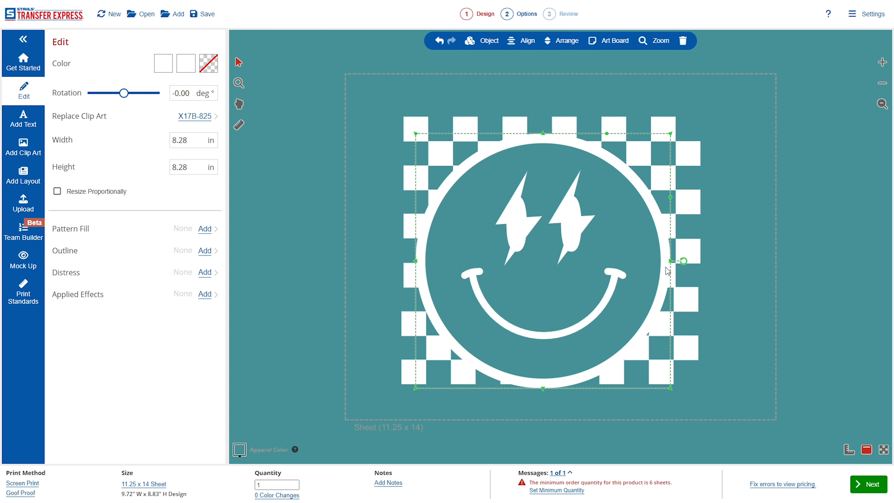
left_click(482, 41)
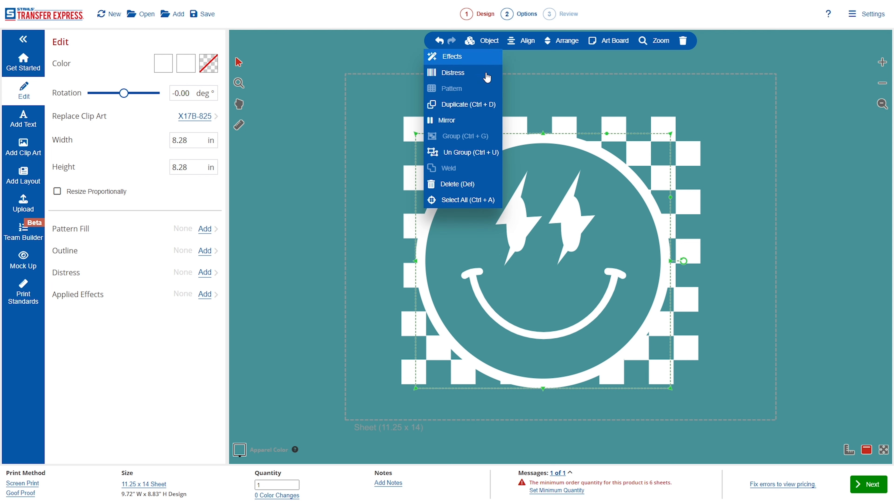
left_click(481, 152)
left_click(578, 209)
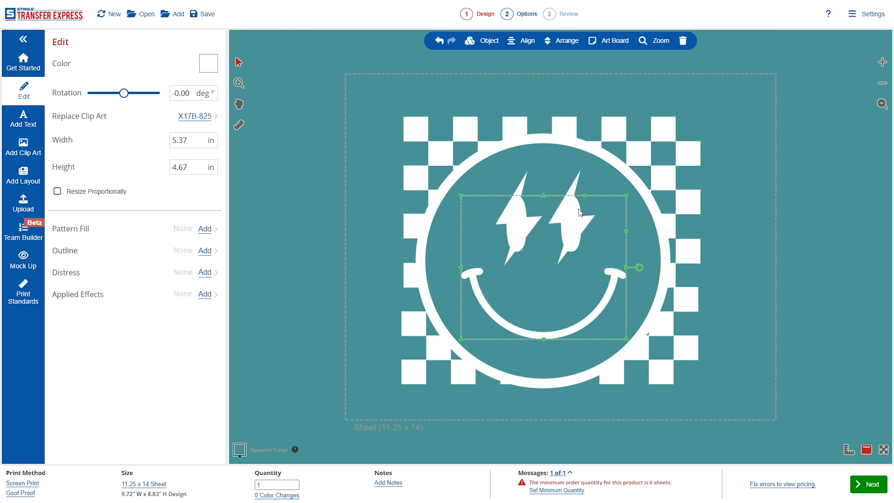
left_click(482, 40)
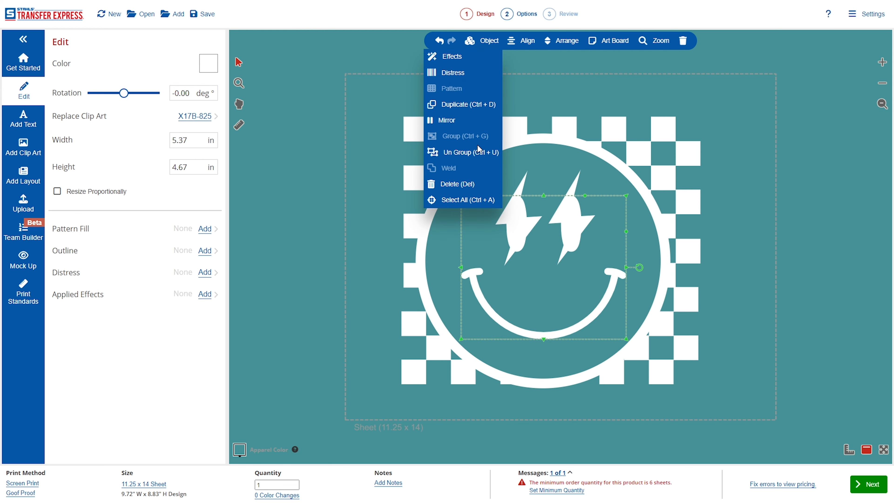
left_click(480, 153)
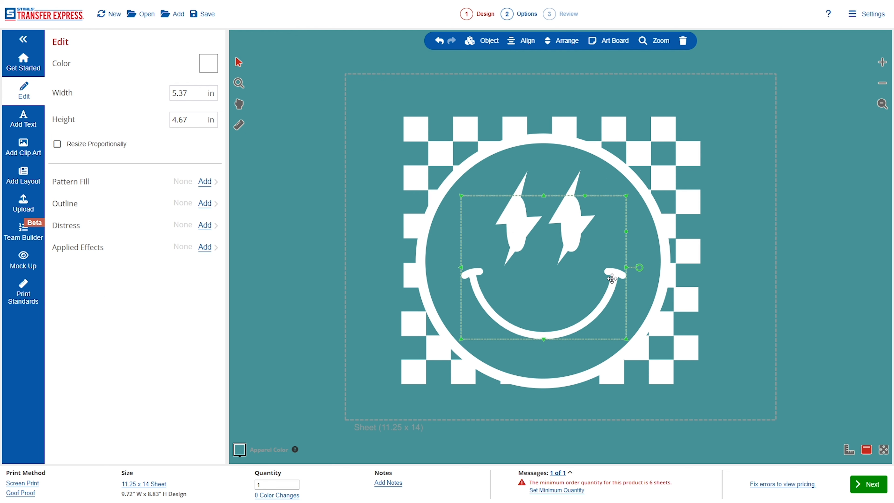
left_click(580, 211)
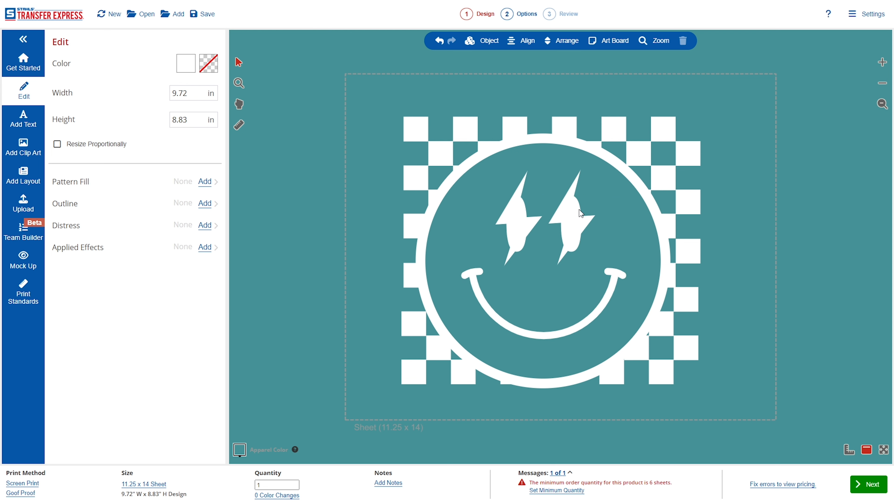
left_click(527, 211, "shift")
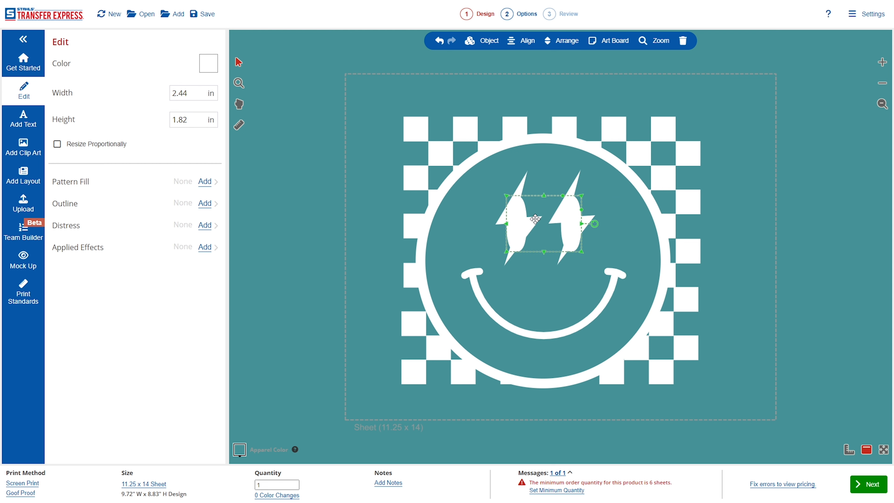
left_click(682, 40)
Nudge the left and right lightning bolts into place as the eyes.
left_click_drag(527, 231, 520, 233)
left_click_drag(577, 235, 579, 234)
left_click(714, 231)
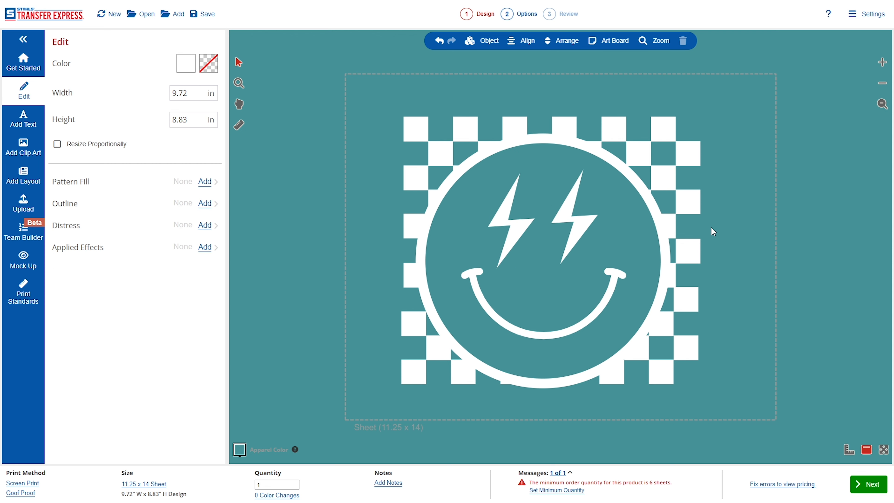
left_click(665, 168)
Enlarge the checkerboard to 10.81 x 9.67 in and center it behind the smiley.
left_click(680, 180)
left_click_drag(701, 390, 740, 414)
mouse_move(718, 353)
left_mouse_down()
mouse_move(694, 344)
mouse_move(708, 342)
left_mouse_up()
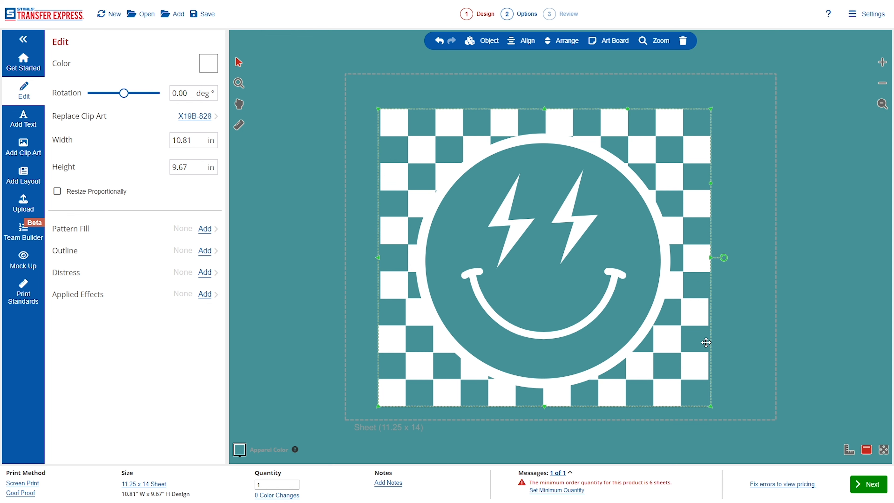
left_click(786, 312)
Resize the whole design proportionally to 9 in wide and move it to the sheet's top left.
left_click(448, 372)
left_click_drag(507, 315, 527, 299)
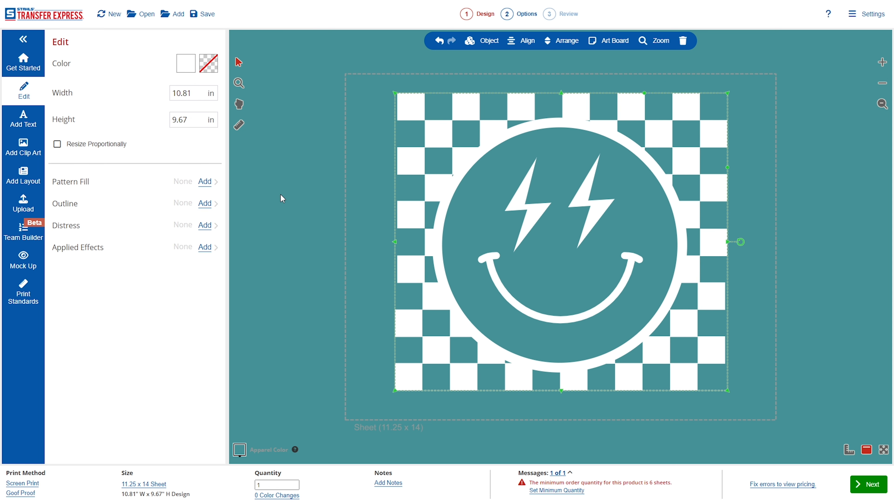
left_click(95, 148)
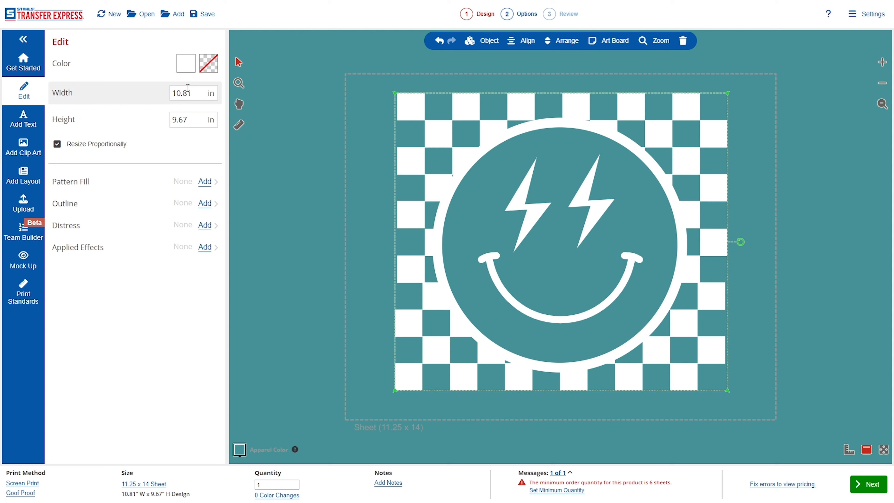
left_click(195, 98)
type("9")
left_click(308, 155)
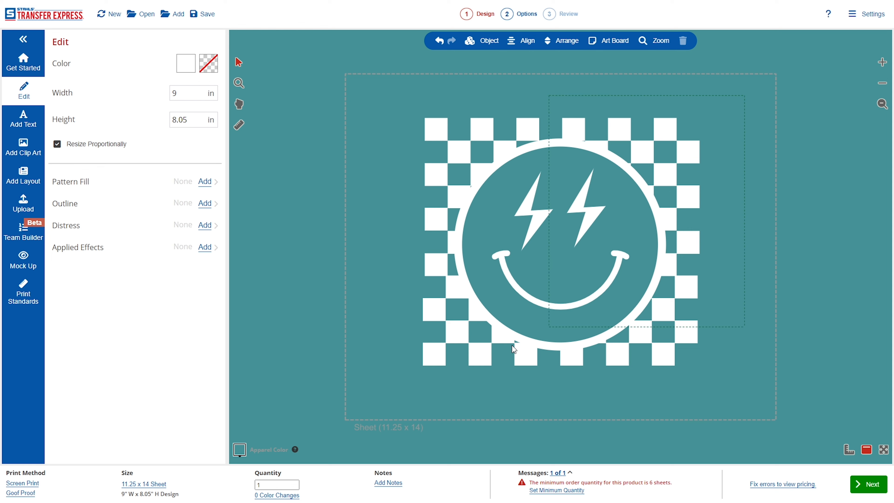
left_click(524, 323)
left_click_drag(524, 323, 460, 281)
left_click(582, 436)
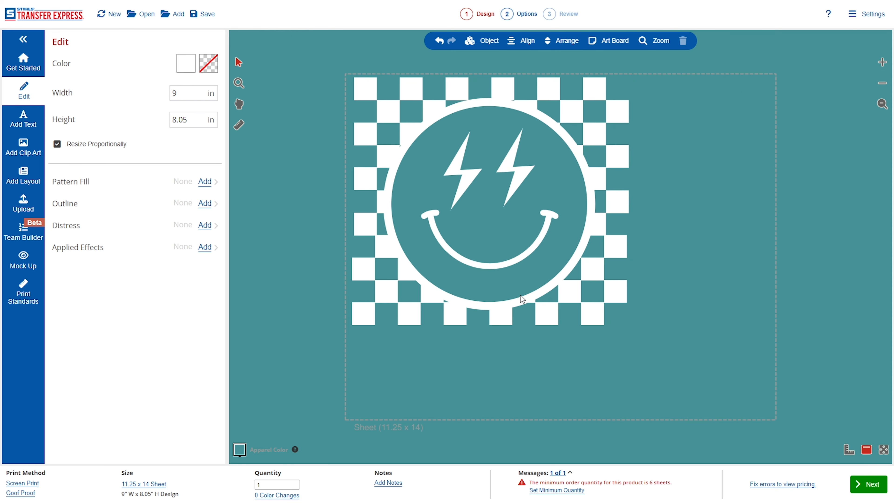
Select the face circle together with both lightning bolts.
left_click(520, 175)
left_click(469, 181)
left_click(486, 261)
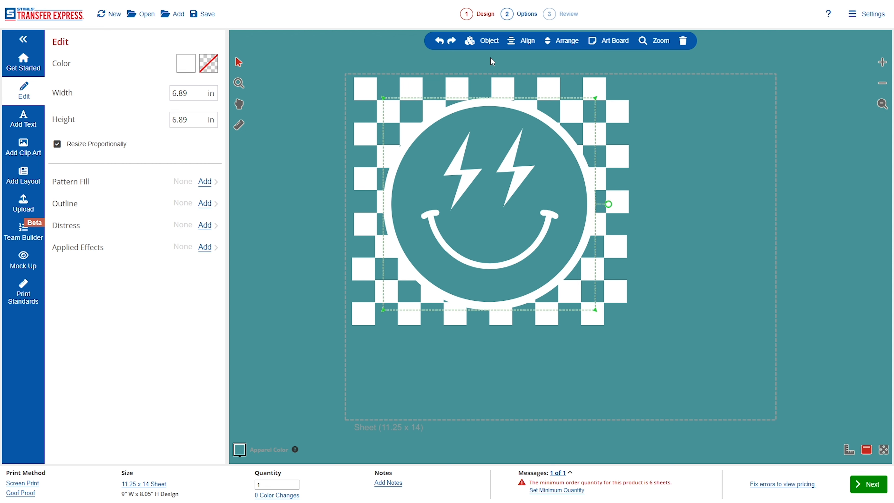
Duplicate the face circle with its bolts, move the copy right, and scale it down.
left_click(489, 47)
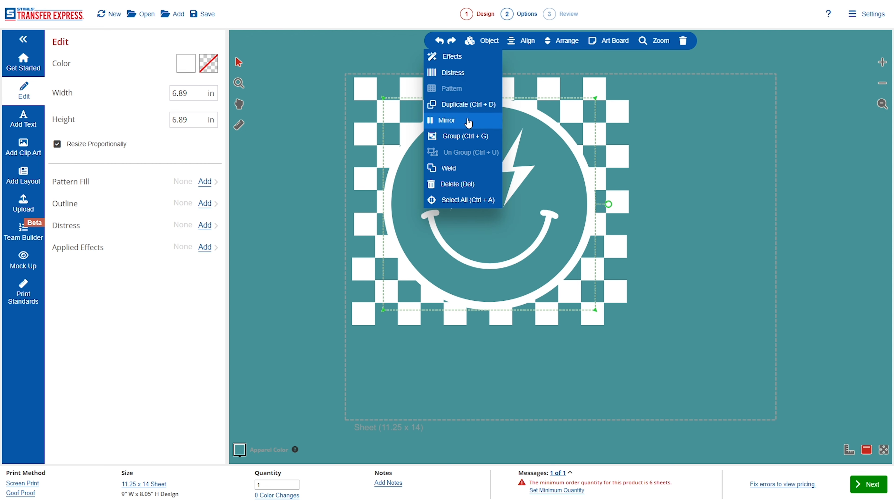
left_click(468, 104)
left_click_drag(529, 220, 829, 368)
left_click_drag(885, 382, 814, 311)
left_click(682, 320)
Duplicate the smile onto the small circle, set the pair to 3 in wide, and place it top right.
left_click(532, 246)
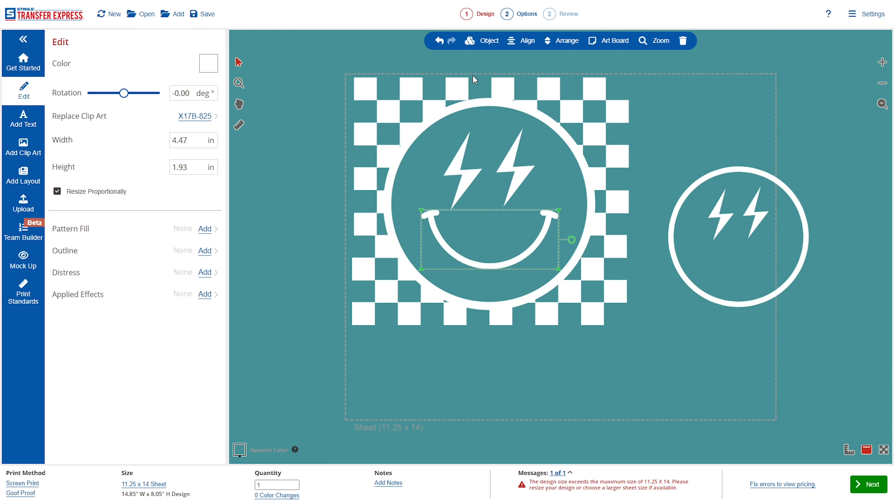
left_click(481, 41)
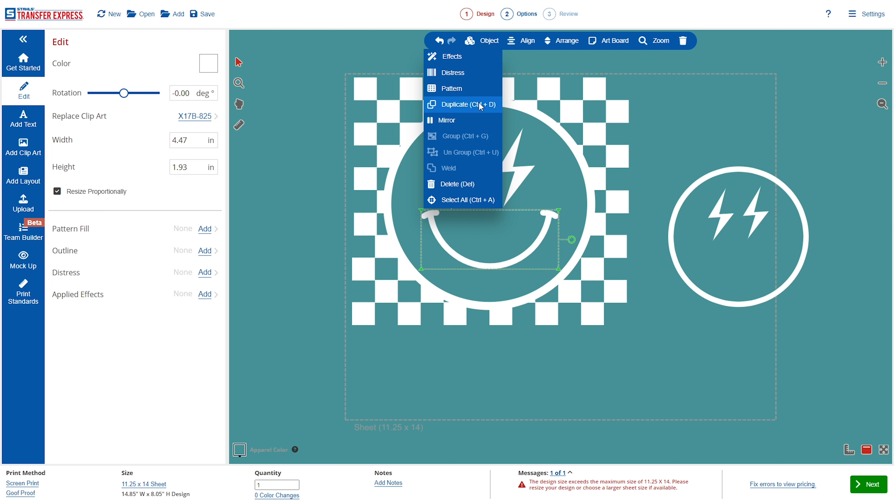
left_click(481, 104)
left_click_drag(544, 237, 780, 263)
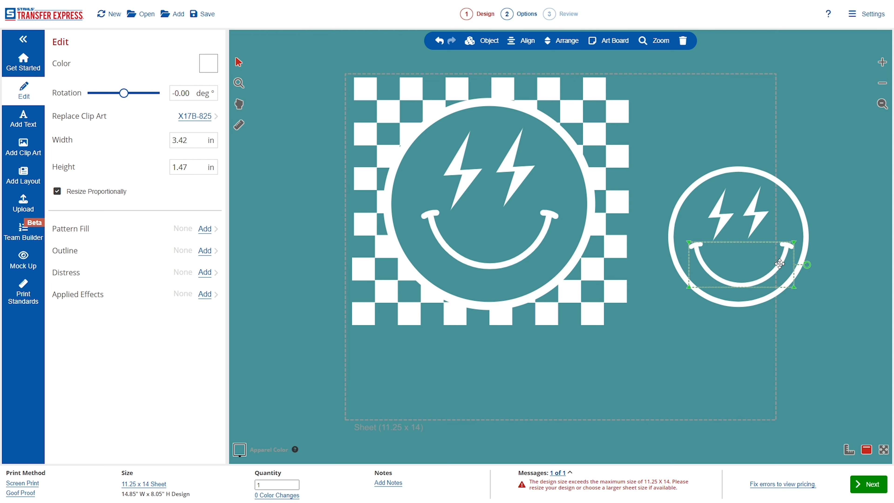
left_click_drag(825, 152, 657, 342)
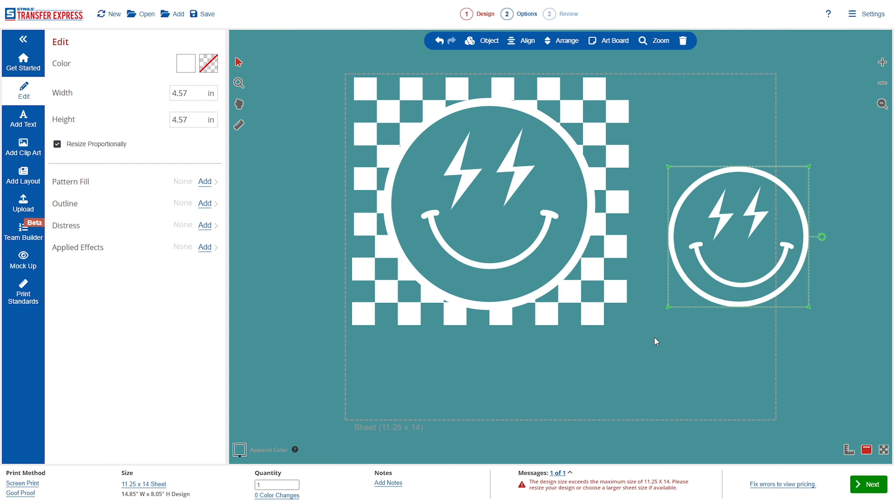
left_click(191, 95)
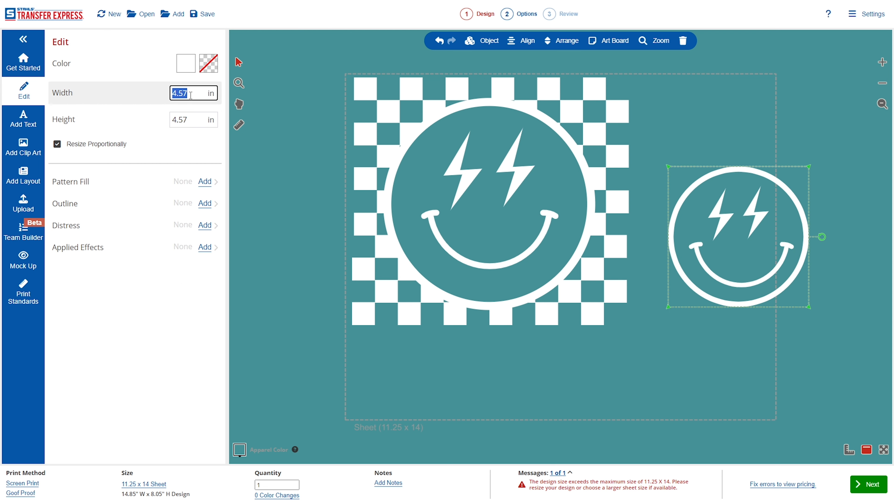
type("3")
left_click_drag(738, 253, 711, 143)
left_click(726, 222)
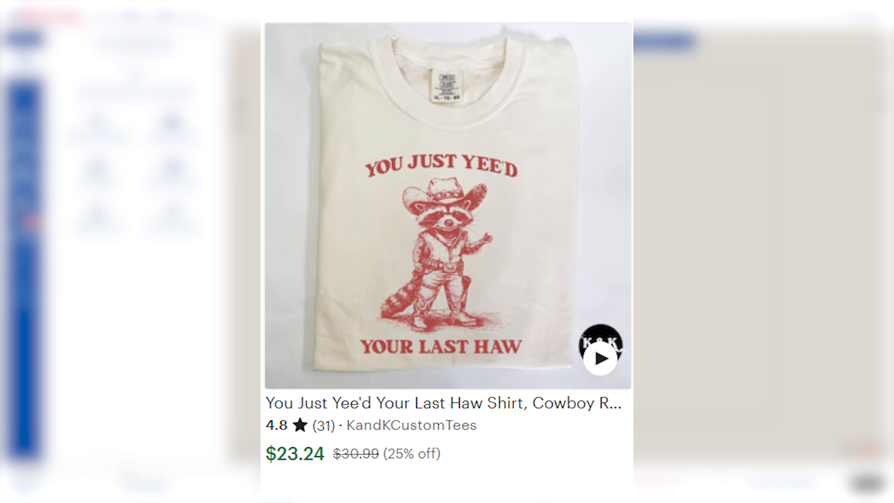
Bring the Etsy listing for the You Just Yee'd Your Last Haw raccoon shirt into view.
mouse_move(0, 197)
left_mouse_down()
mouse_move(177, 159)
mouse_move(363, 93)
mouse_move(410, 88)
left_mouse_up()
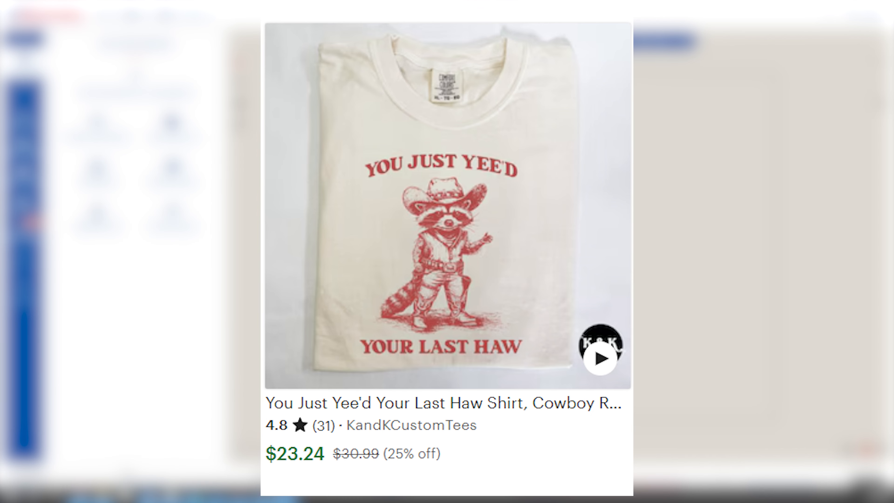